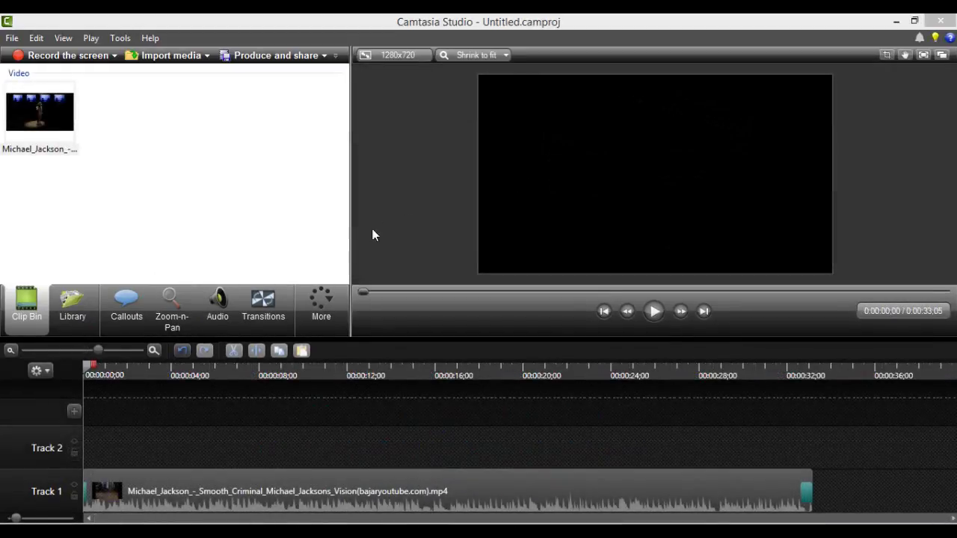
Browse the callout shapes and add a text callout near the start of the video on Track 2
{"action": "left_click", "coordinate": [139, 309]}
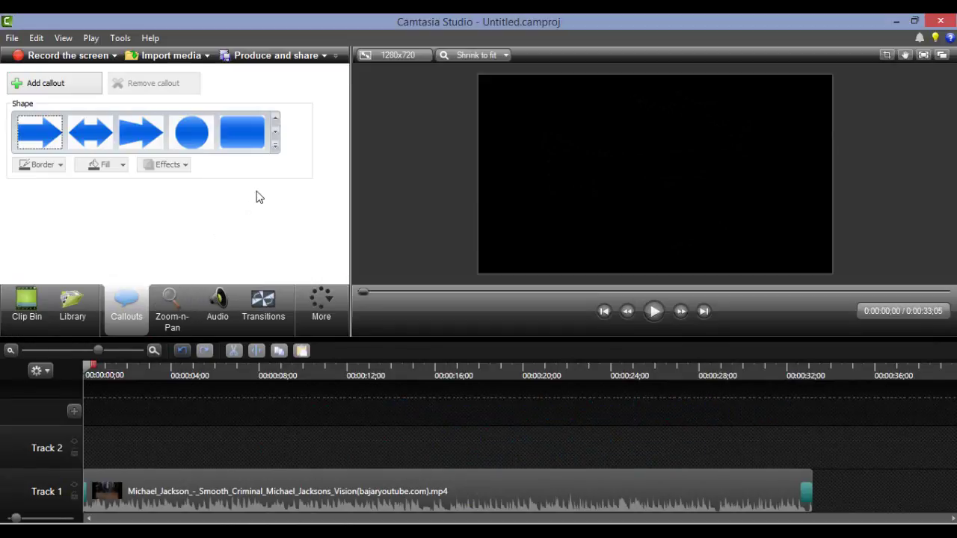
{"action": "left_click", "coordinate": [275, 132]}
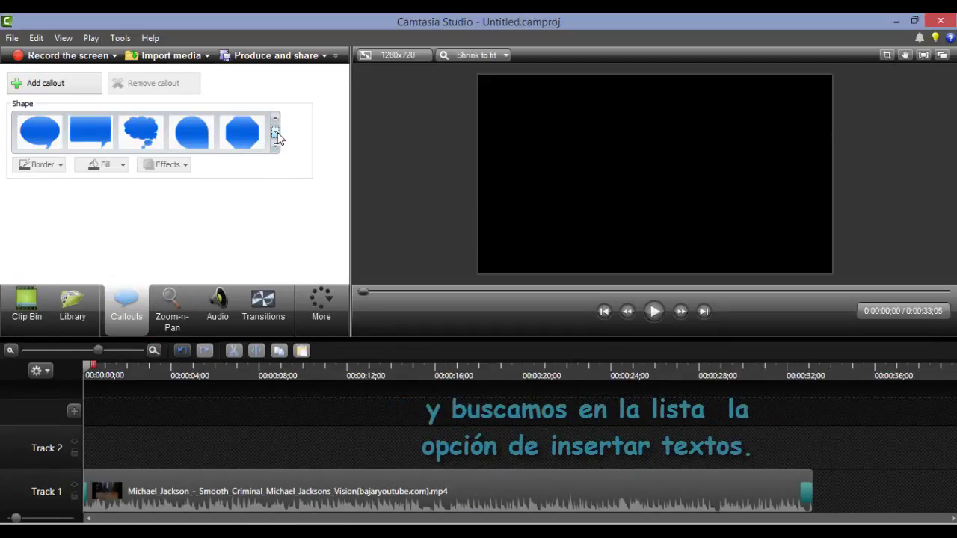
{"action": "left_click", "coordinate": [275, 132]}
{"action": "left_click", "coordinate": [276, 133]}
{"action": "left_click", "coordinate": [275, 132]}
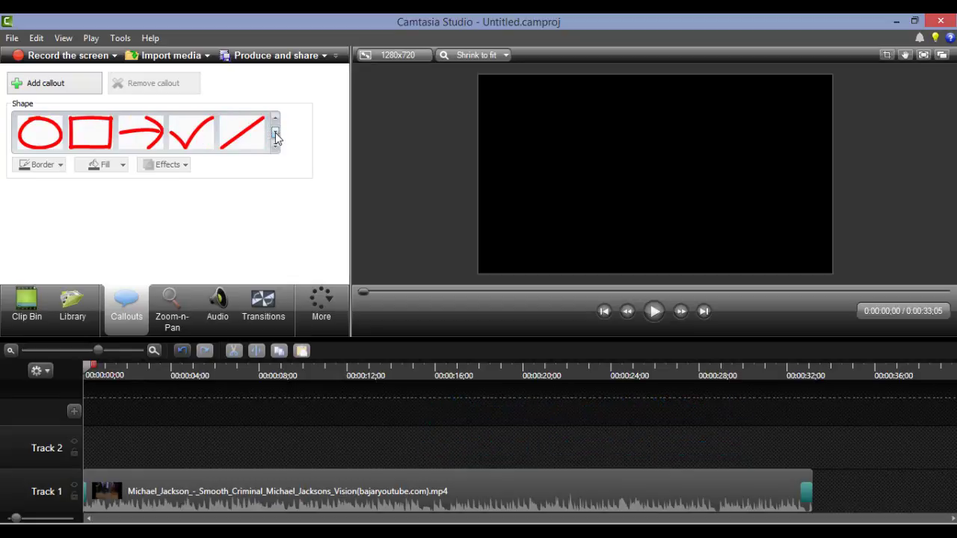
{"action": "left_click", "coordinate": [275, 135]}
{"action": "left_click", "coordinate": [275, 134]}
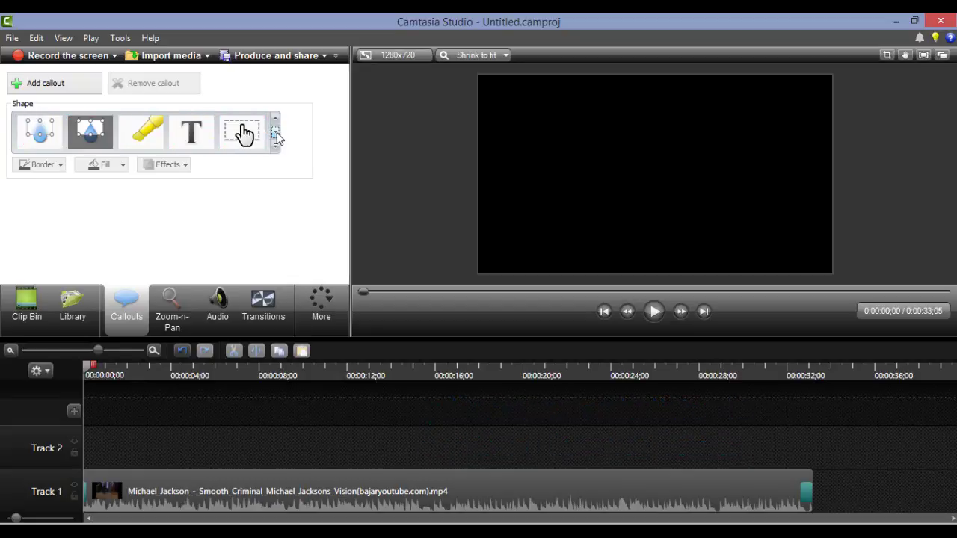
{"action": "left_click", "coordinate": [276, 135]}
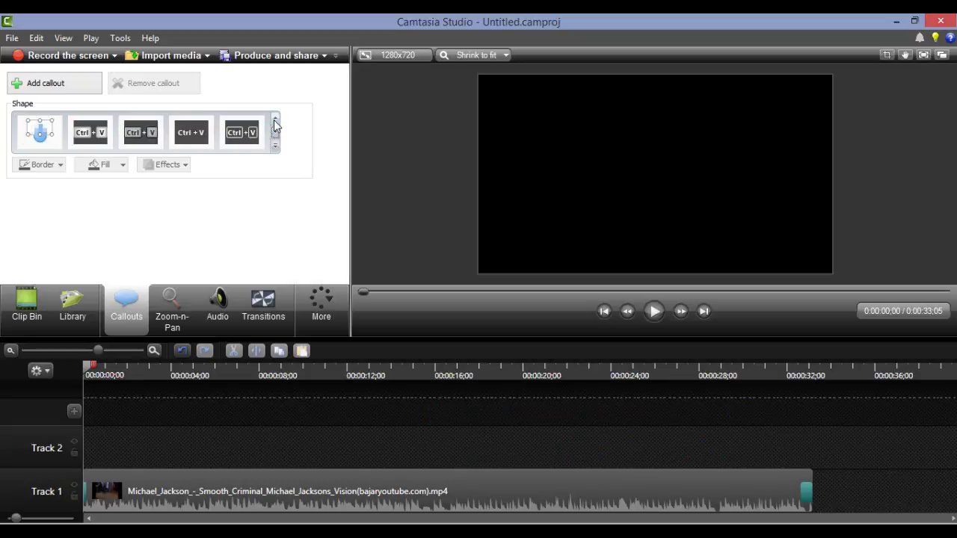
{"action": "left_click", "coordinate": [275, 122]}
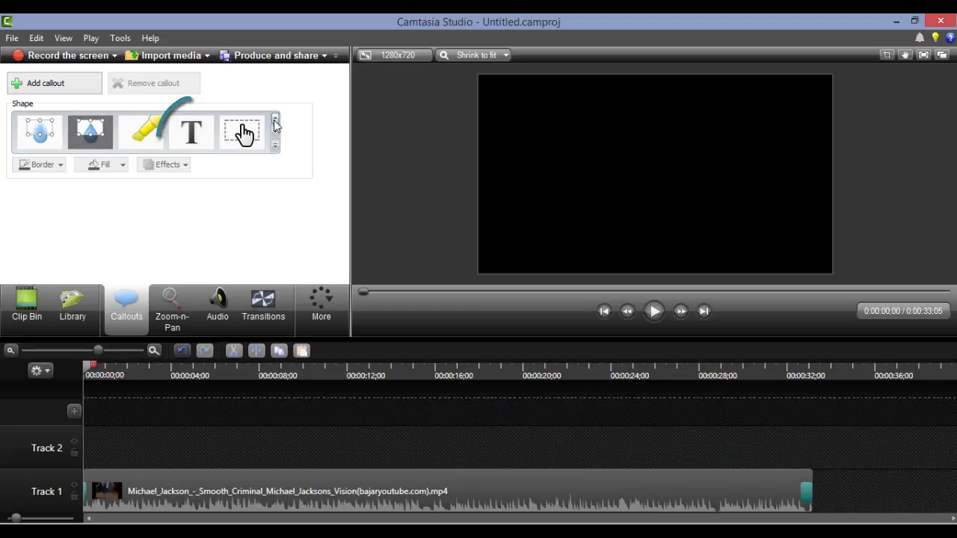
{"action": "left_click", "coordinate": [185, 140]}
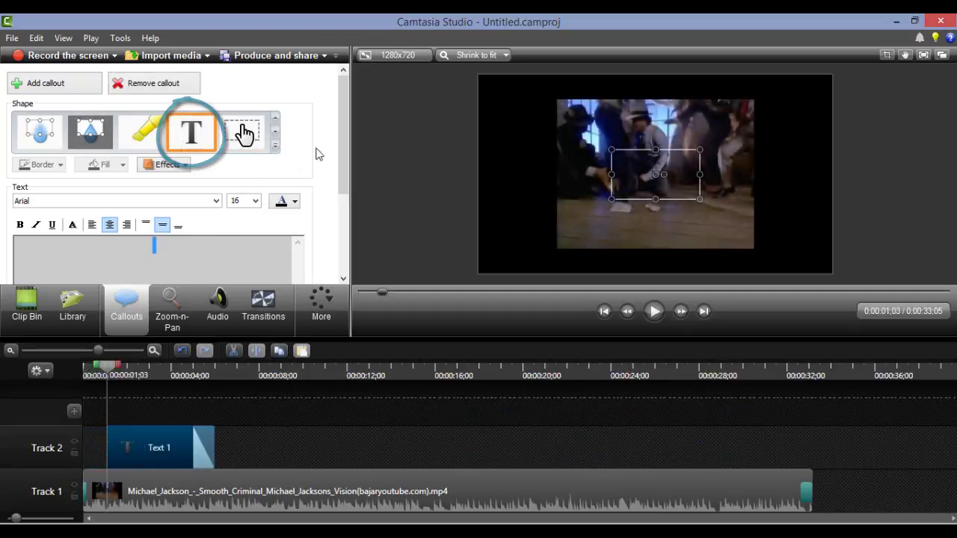
Set the text callout's fade in and fade out to 0,30 sec and enter the text "Annie, are you OK?"
{"action": "left_click_drag", "start_coordinate": [344, 136], "coordinate": [329, 190]}
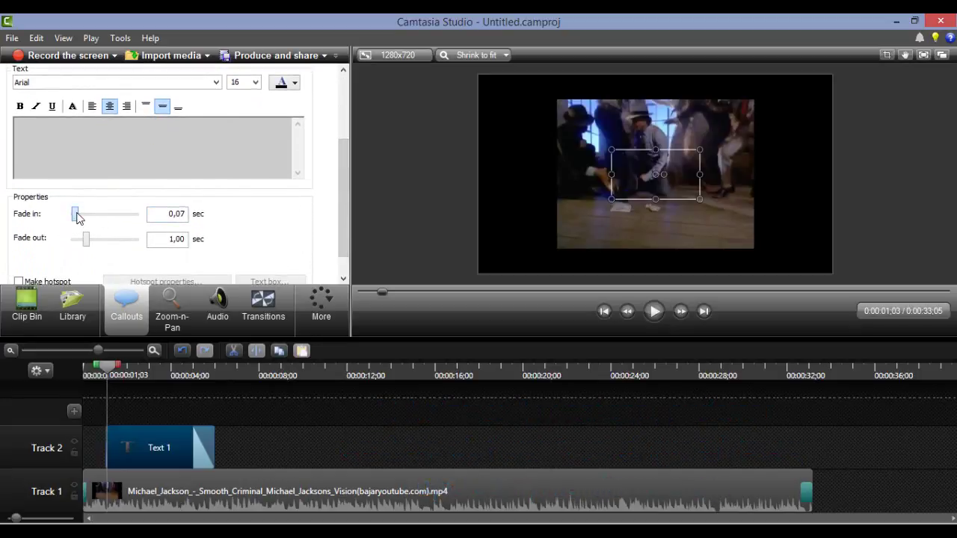
{"action": "left_click_drag", "start_coordinate": [87, 244], "coordinate": [83, 245]}
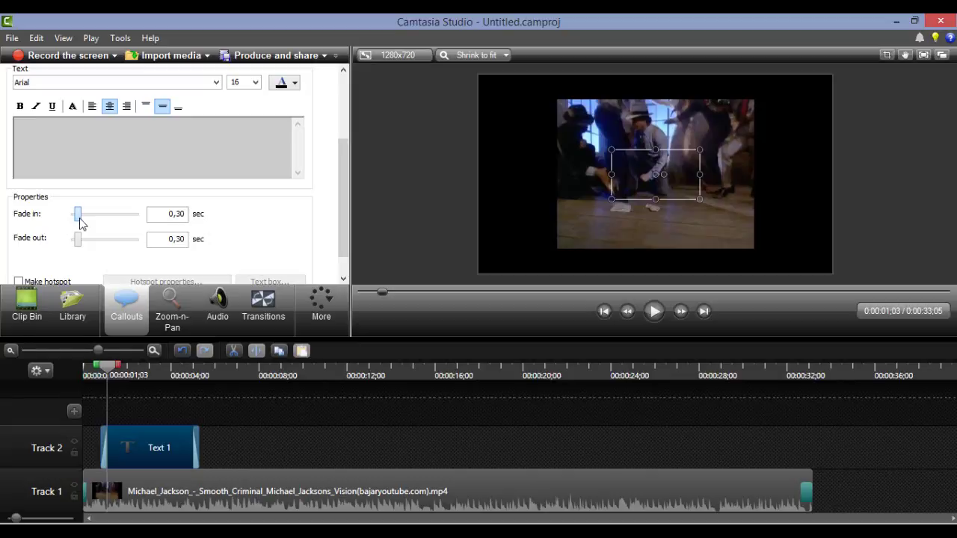
{"action": "left_click", "coordinate": [135, 142]}
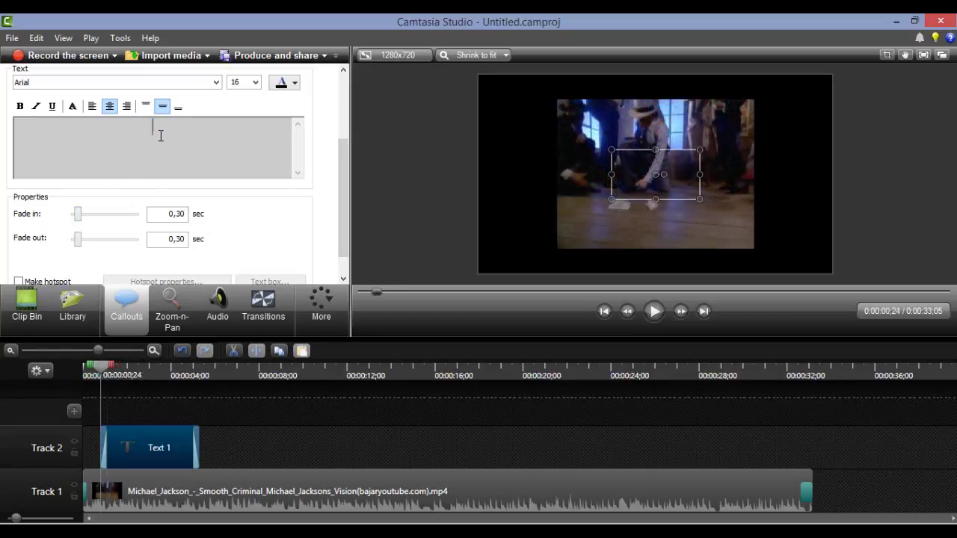
{"action": "type", "text": "A"}
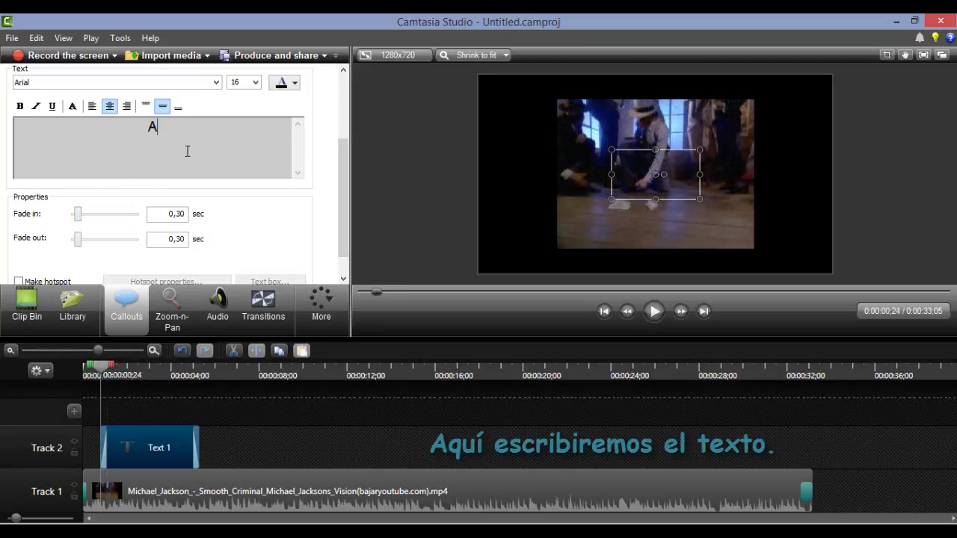
{"action": "type", "text": "nnie"}
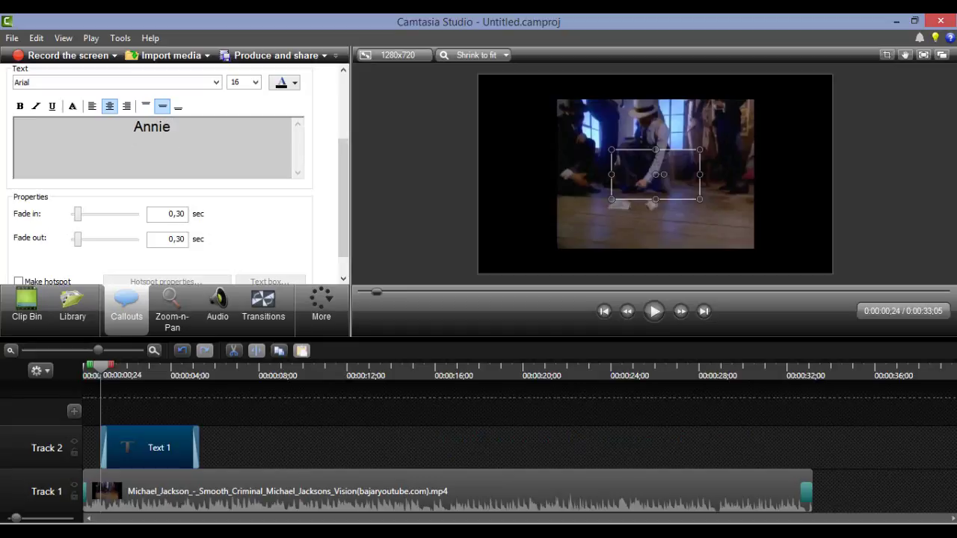
{"action": "type", "text": ", are you "}
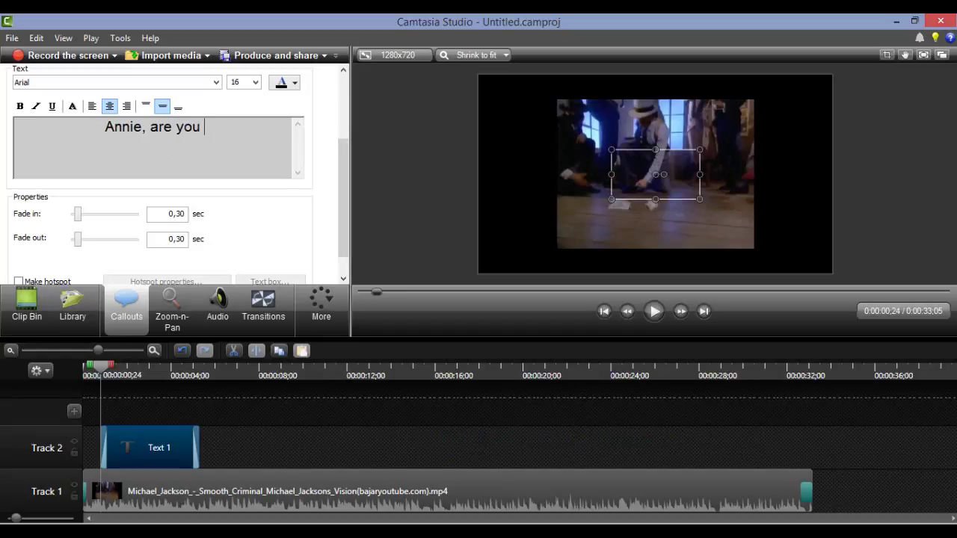
{"action": "type", "text": "OK?"}
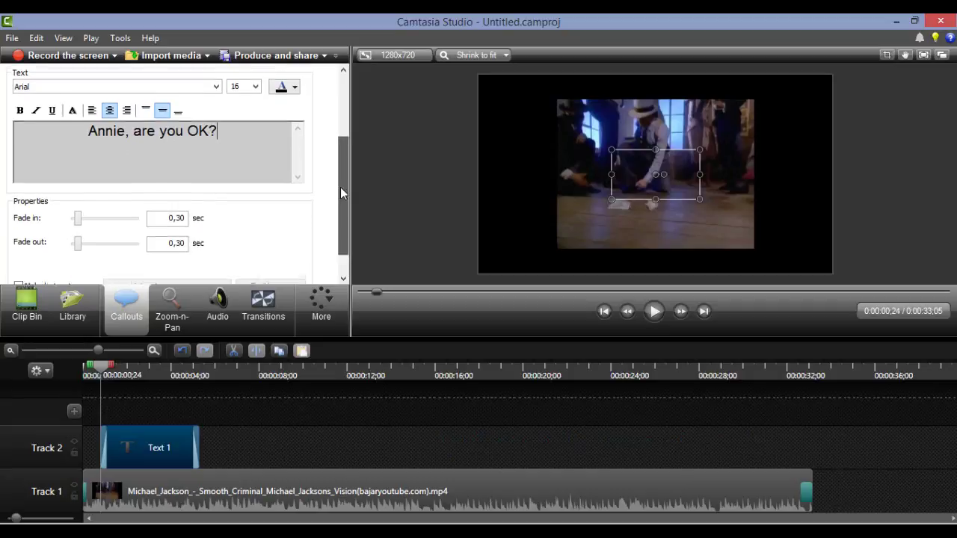
Format the whole caption text in Comic Sans MS, size 26, dark red, bold with a text shadow
{"action": "scroll", "coordinate": [339, 187], "scroll_direction": "up", "scroll_amount": 3}
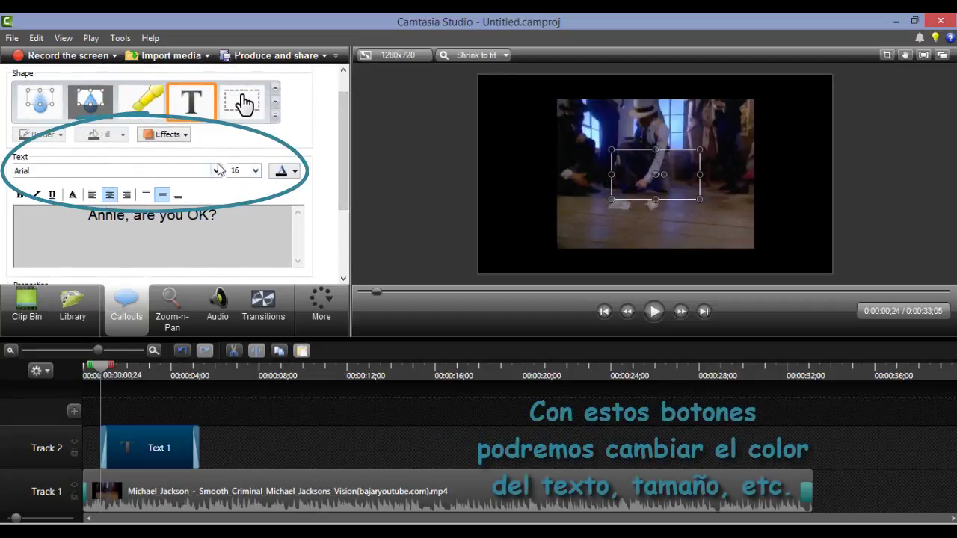
{"action": "left_click_drag", "start_coordinate": [197, 216], "coordinate": [84, 220]}
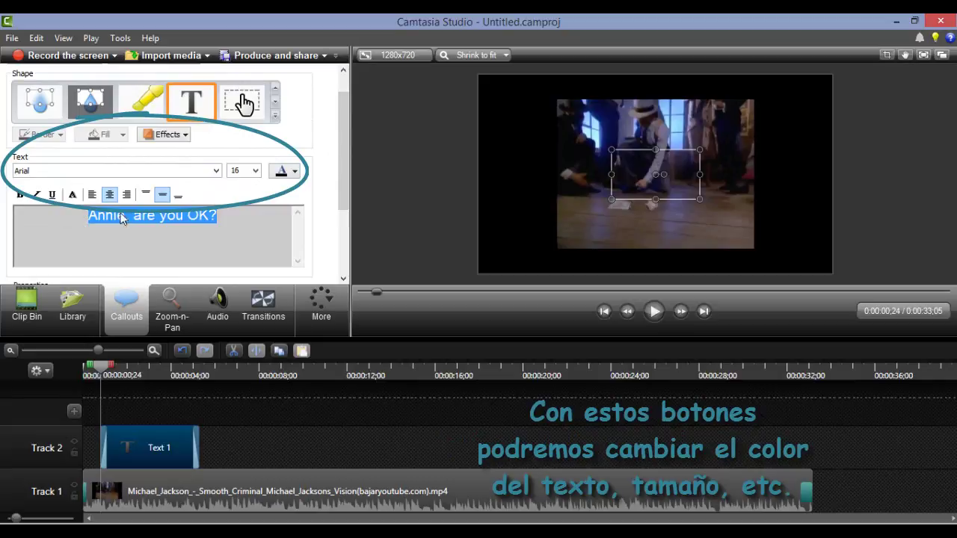
{"action": "left_click", "coordinate": [216, 171]}
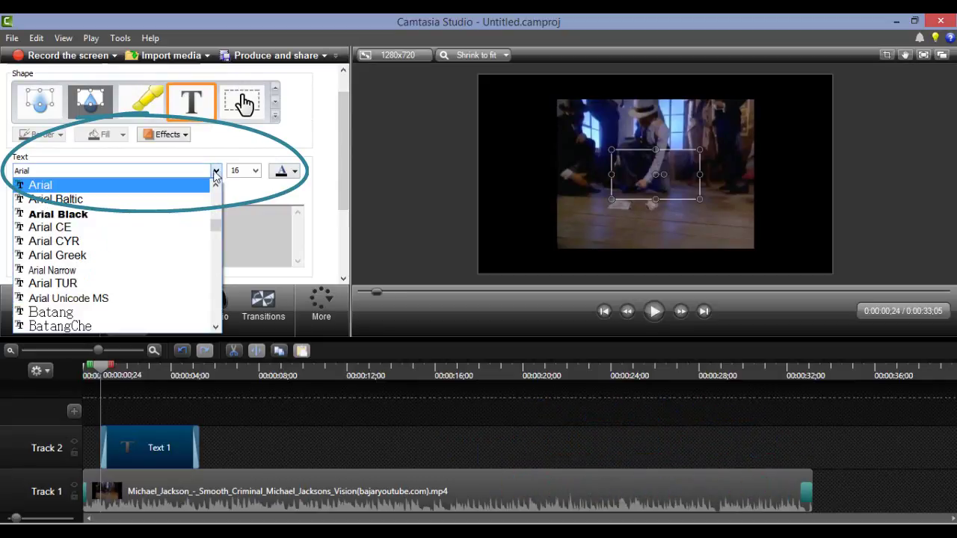
{"action": "left_click_drag", "start_coordinate": [215, 226], "coordinate": [215, 238]}
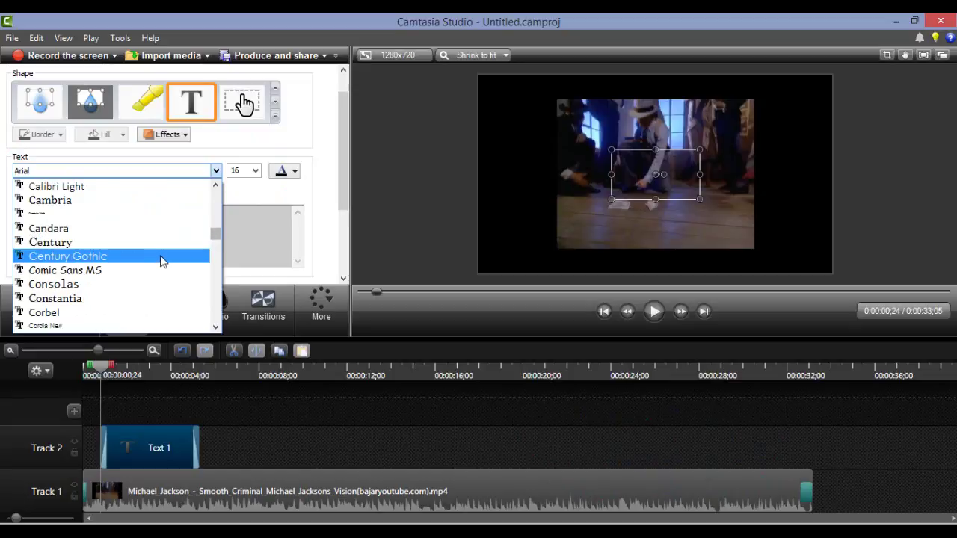
{"action": "left_click", "coordinate": [153, 271]}
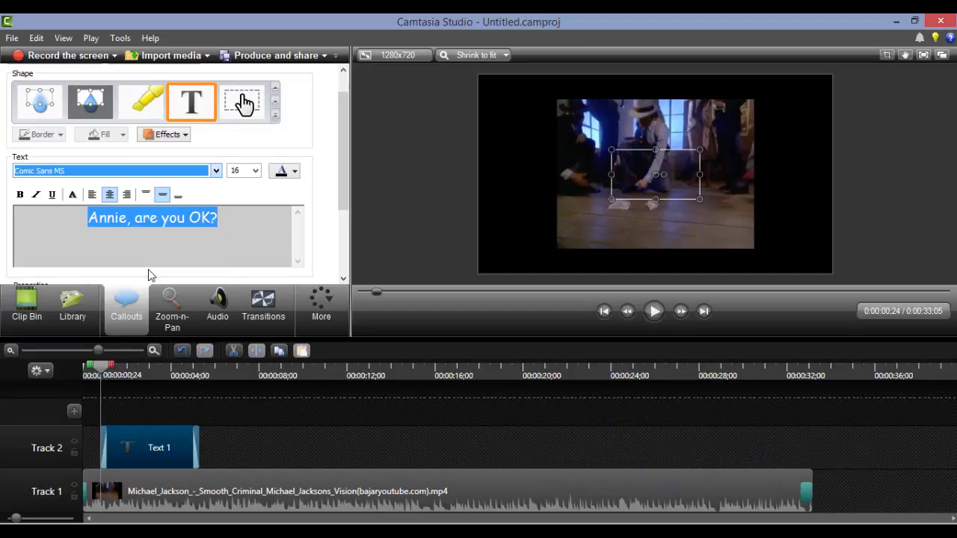
{"action": "left_click", "coordinate": [255, 172]}
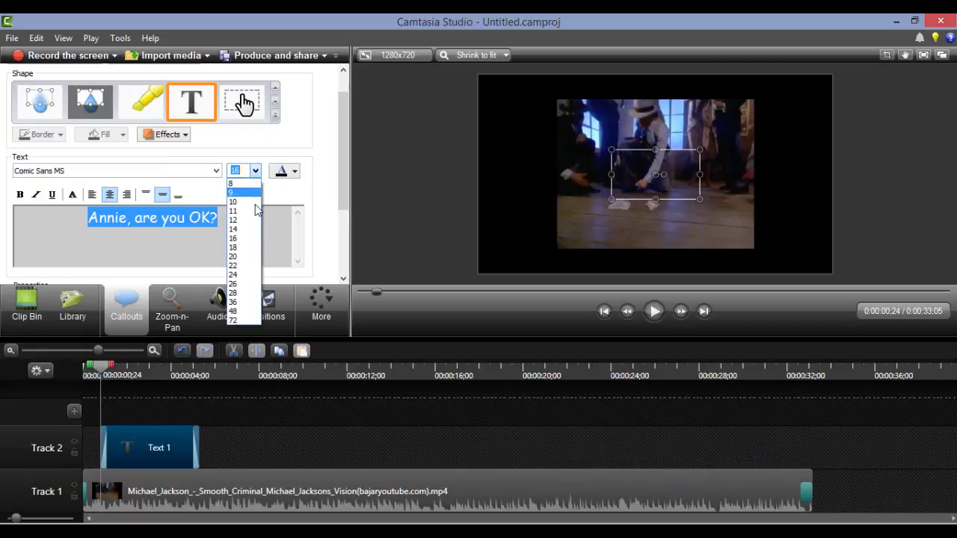
{"action": "left_click", "coordinate": [246, 285]}
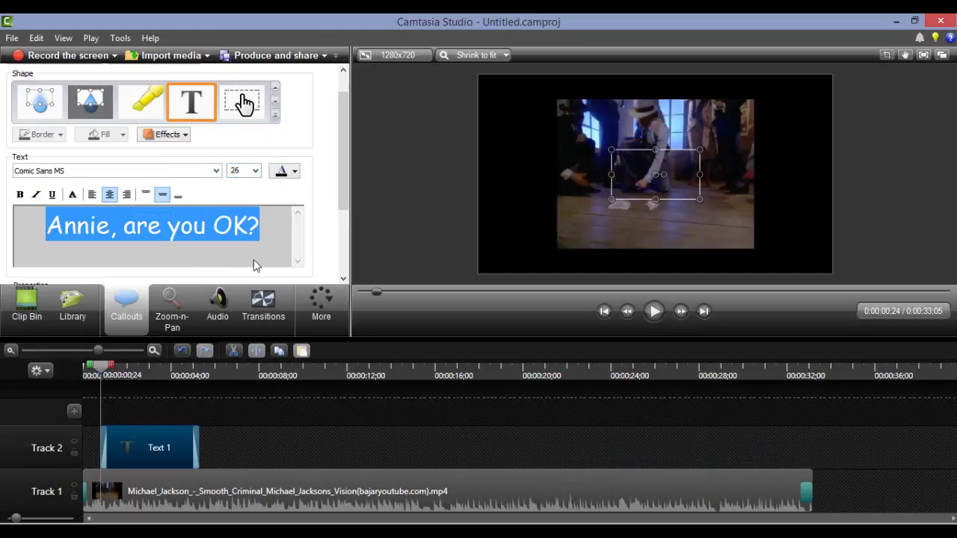
{"action": "left_click", "coordinate": [295, 173]}
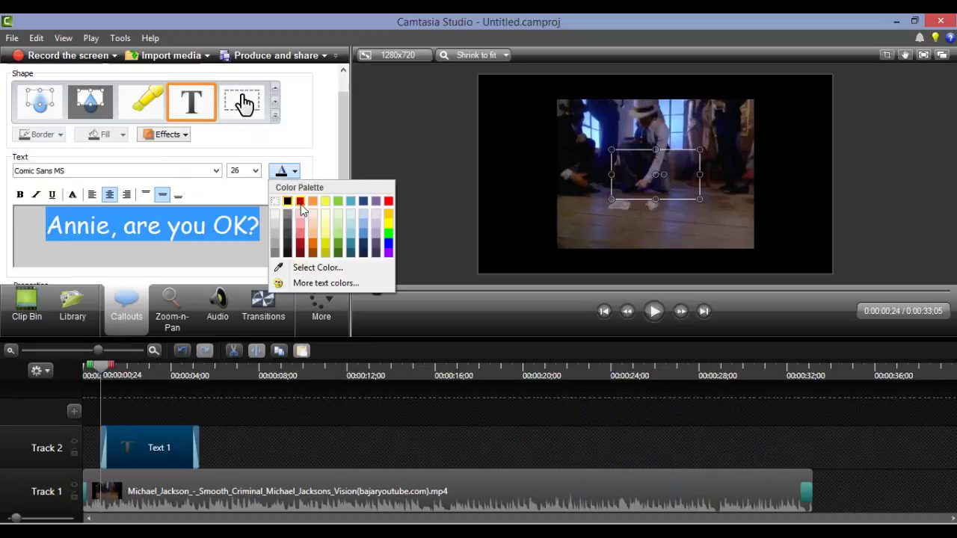
{"action": "left_click", "coordinate": [300, 203]}
Widen the caption's box so the text fits on one line and place it beneath the video picture
{"action": "left_click", "coordinate": [145, 372]}
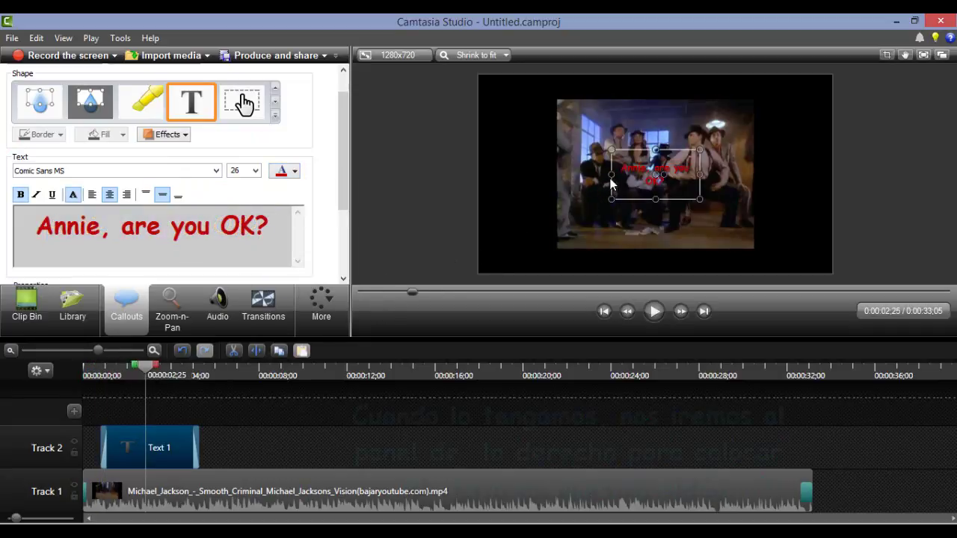
{"action": "left_click_drag", "start_coordinate": [612, 174], "coordinate": [607, 174]}
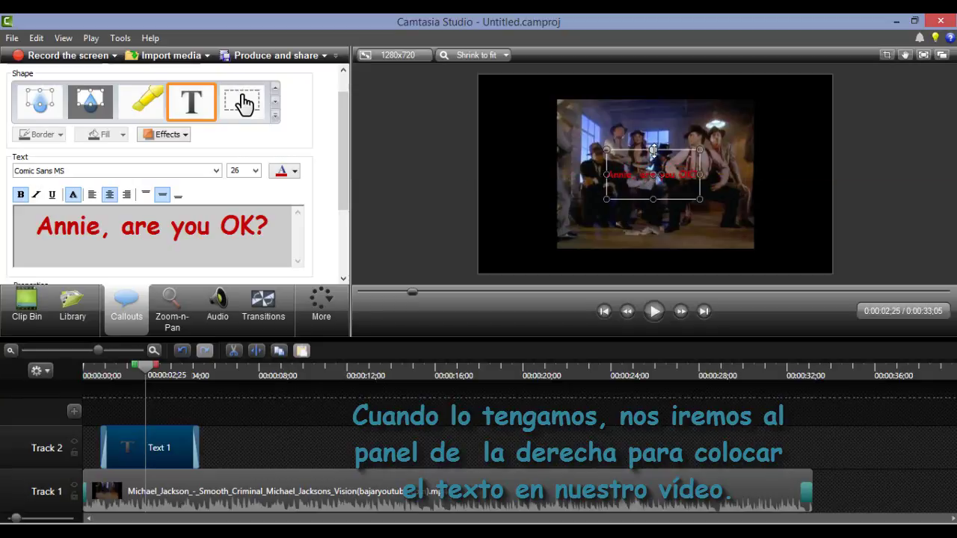
{"action": "left_click_drag", "start_coordinate": [653, 150], "coordinate": [653, 259]}
Add a second text callout reading "Are you Ok, Annie?" after the first caption on Track 2, and play back both captions
{"action": "left_click", "coordinate": [654, 311]}
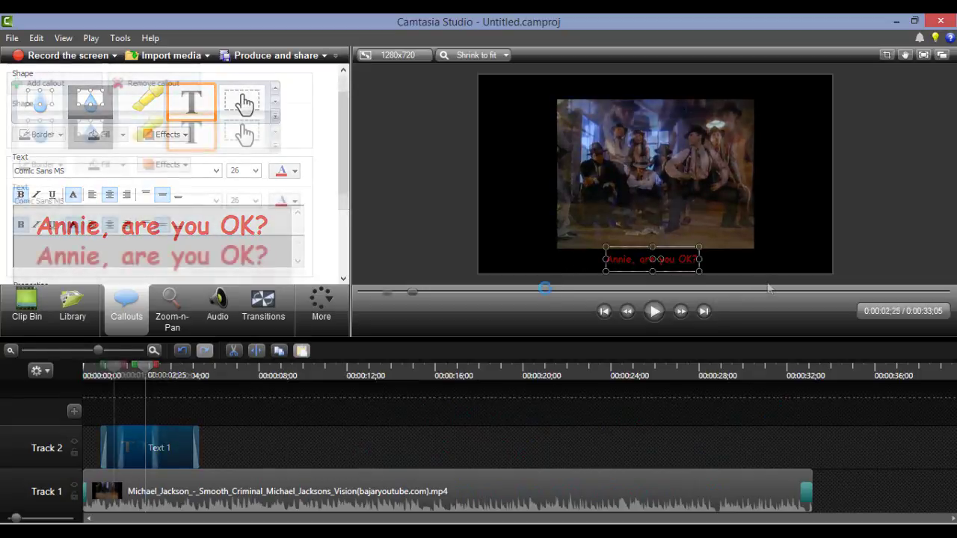
{"action": "left_click", "coordinate": [654, 311]}
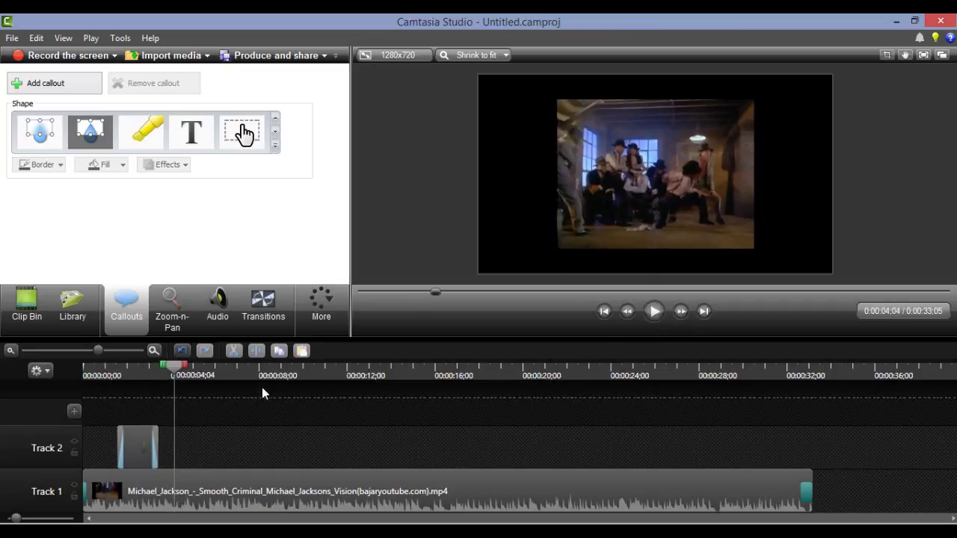
{"action": "left_click", "coordinate": [179, 143]}
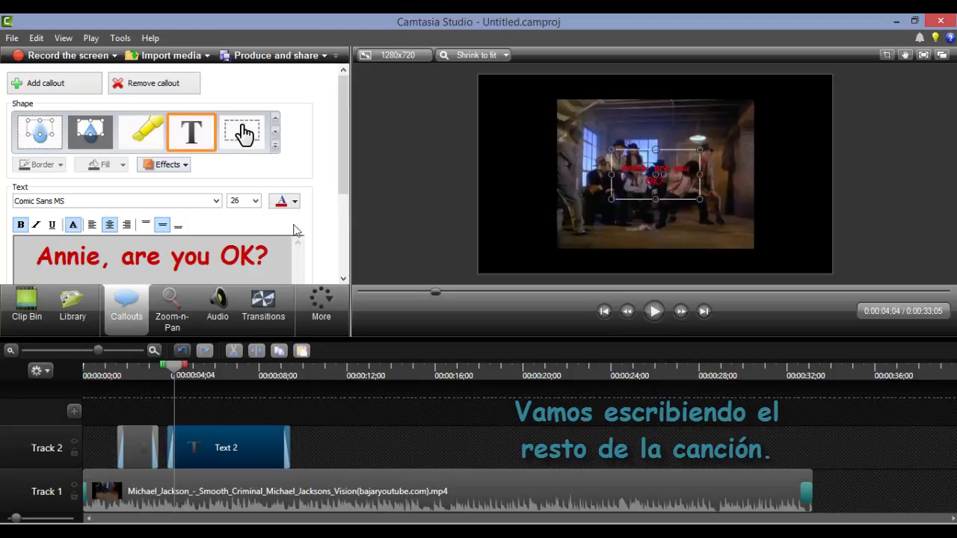
{"action": "left_click_drag", "start_coordinate": [341, 181], "coordinate": [339, 208]}
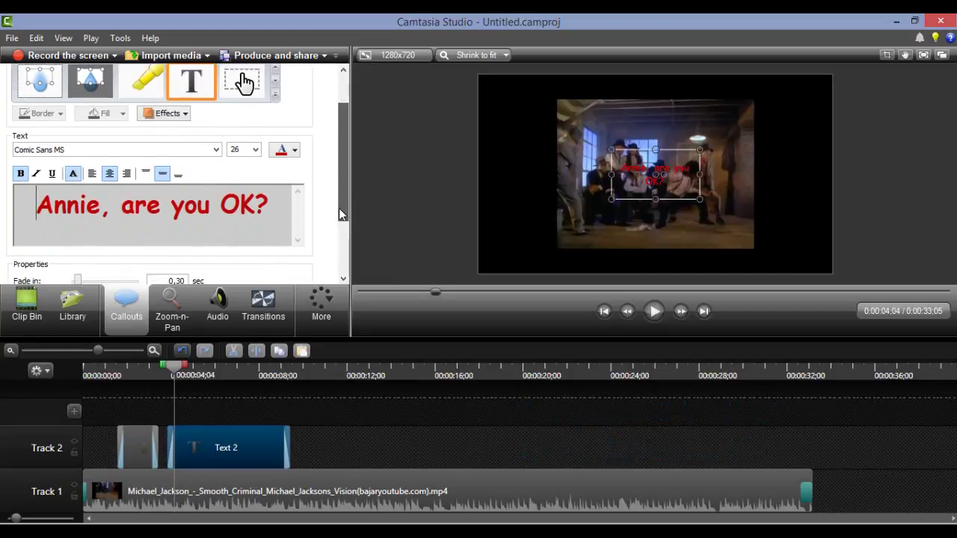
{"action": "double_click", "coordinate": [257, 203]}
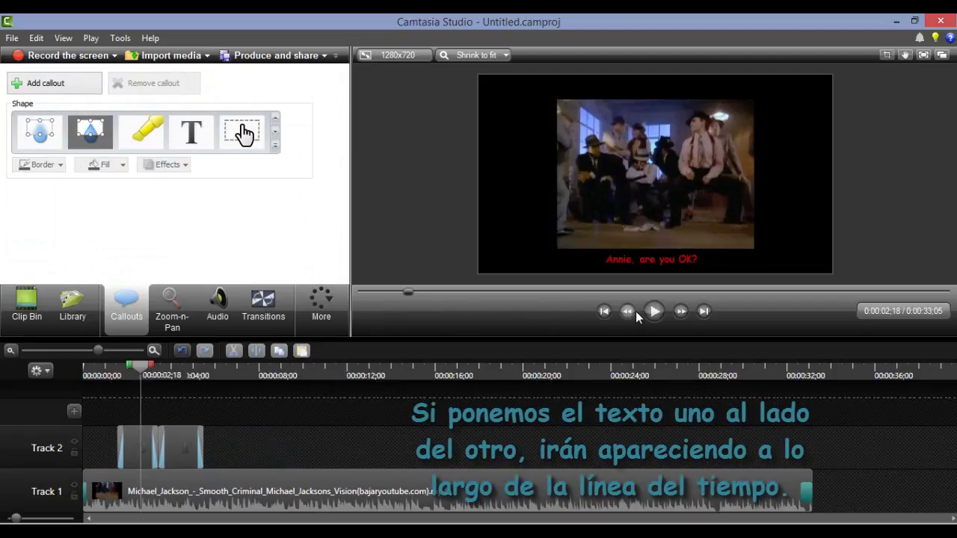
{"action": "left_click", "coordinate": [656, 313]}
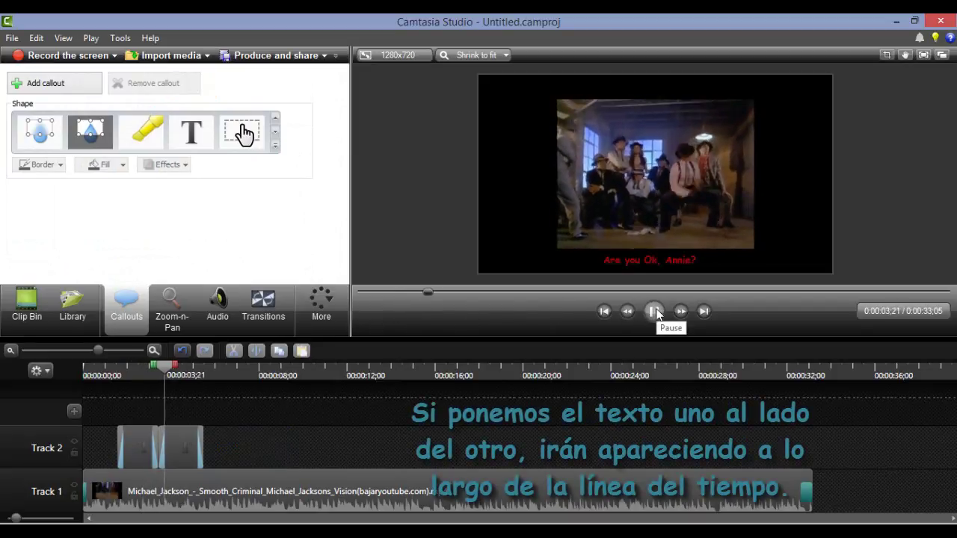
{"action": "left_click", "coordinate": [656, 313]}
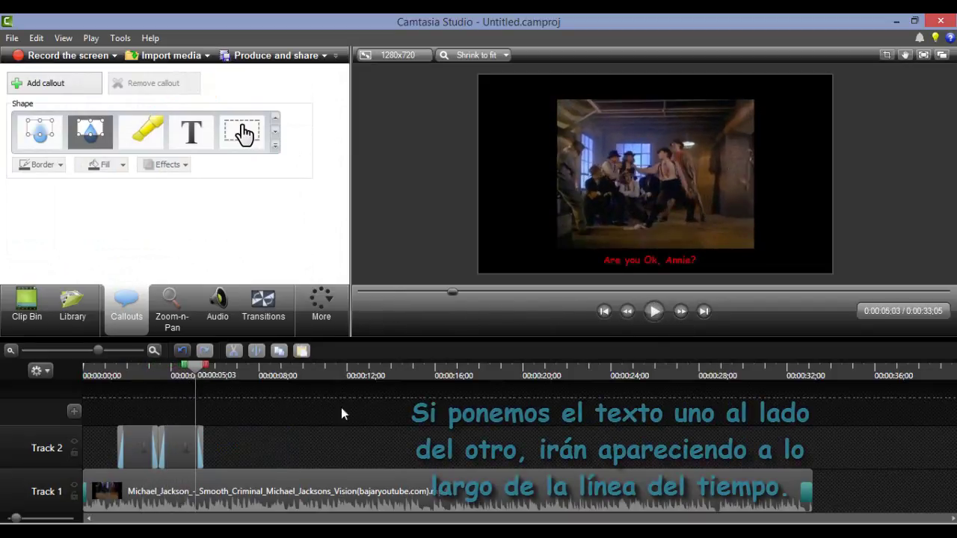
Move the second caption to Track 3, starting just before the first one ends, and play back the captions
{"action": "left_click", "coordinate": [172, 448]}
{"action": "left_click_drag", "start_coordinate": [177, 441], "coordinate": [169, 412]}
{"action": "left_click", "coordinate": [129, 411]}
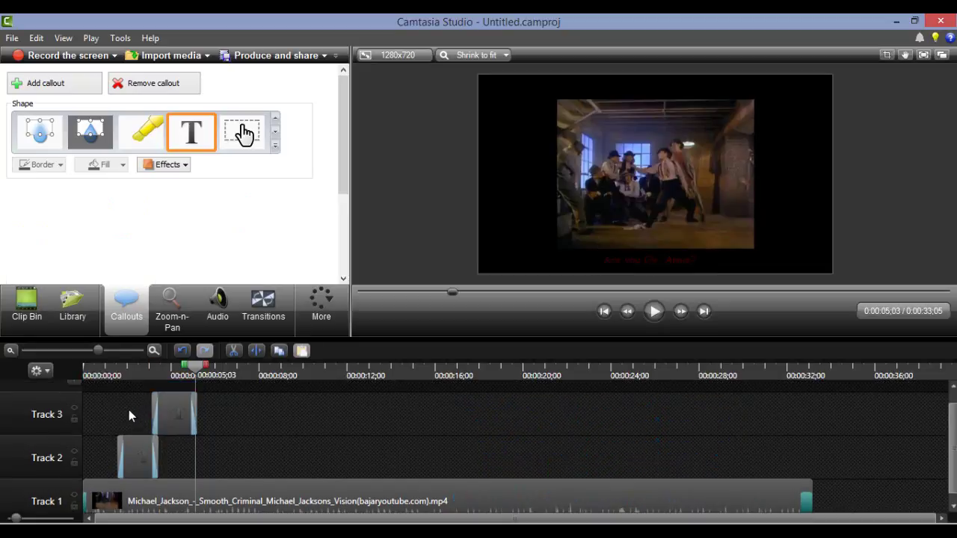
{"action": "left_click", "coordinate": [135, 370]}
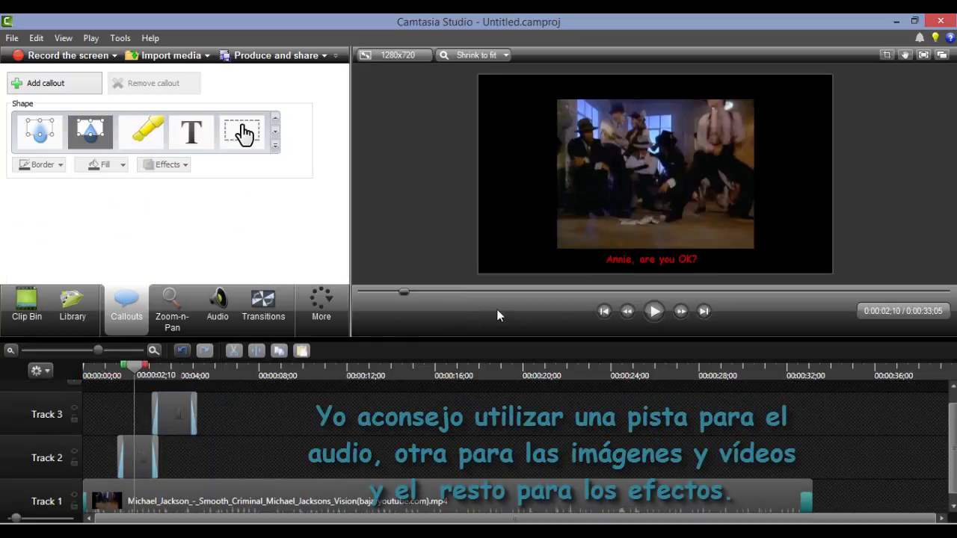
{"action": "left_click", "coordinate": [656, 312]}
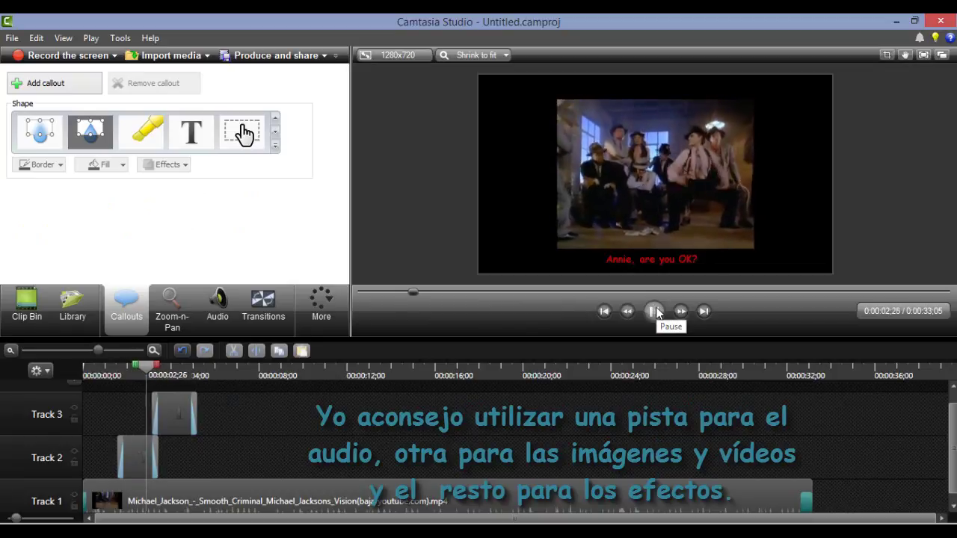
{"action": "left_click", "coordinate": [656, 313]}
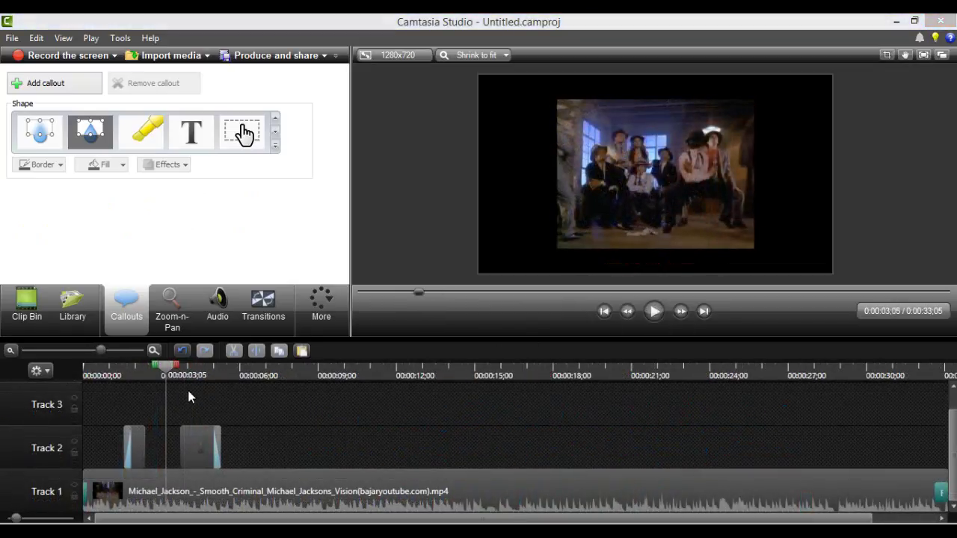
Copy the first caption, "Annie, are you OK?", and paste the duplicate between the two captions on Track 2
{"action": "left_click", "coordinate": [139, 437]}
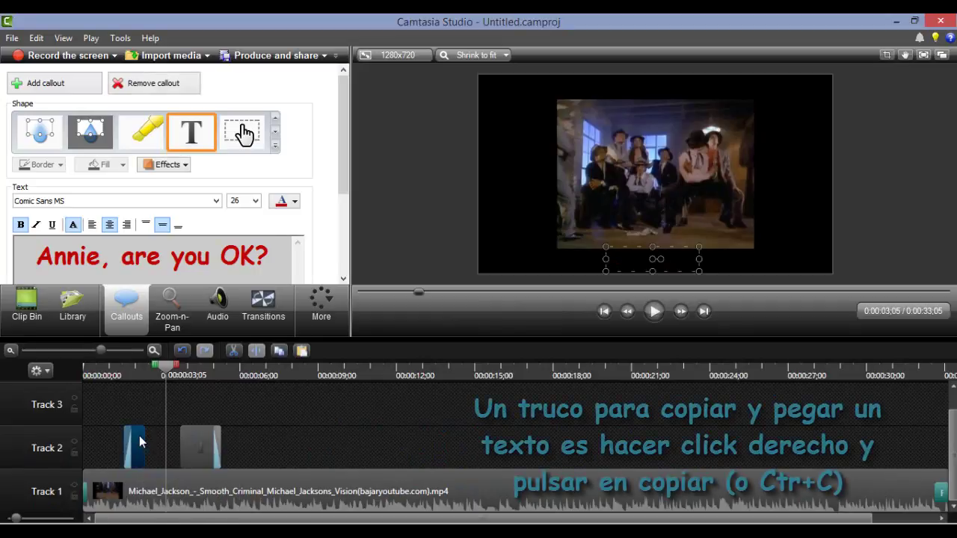
{"action": "right_click", "coordinate": [139, 436]}
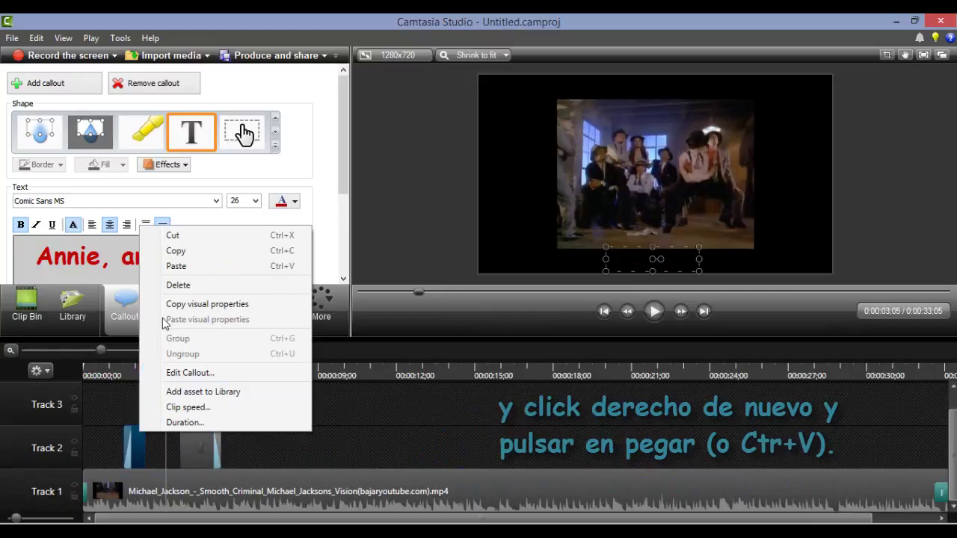
{"action": "left_click", "coordinate": [173, 252]}
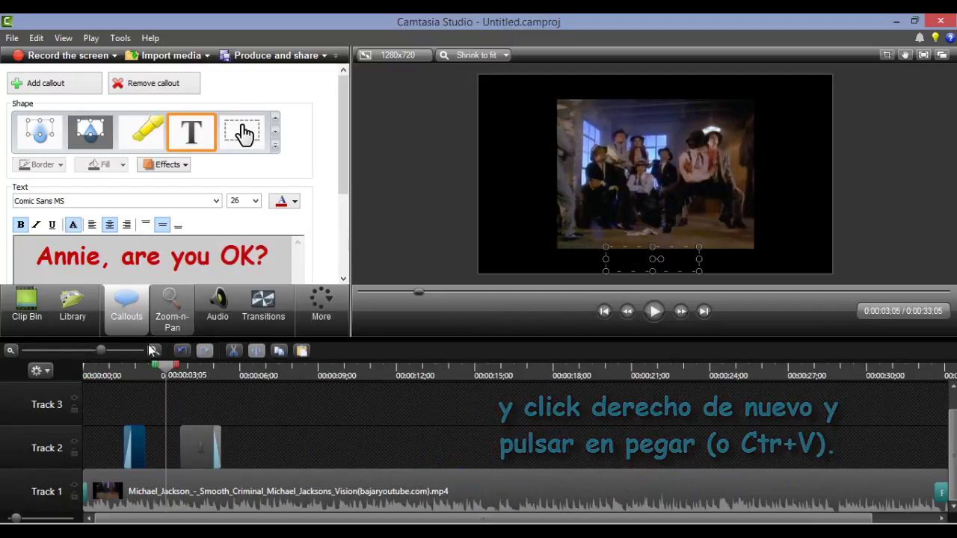
{"action": "right_click", "coordinate": [146, 394]}
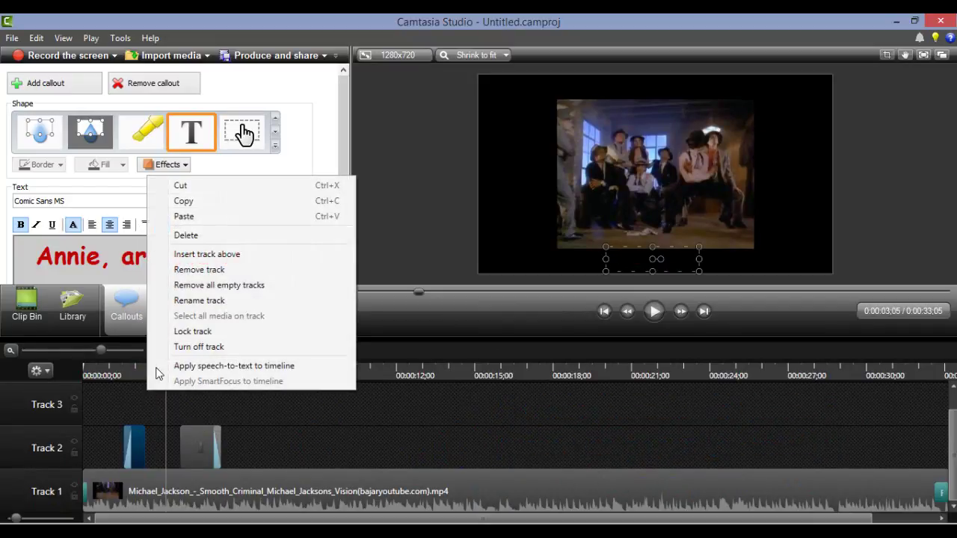
{"action": "left_click", "coordinate": [184, 217]}
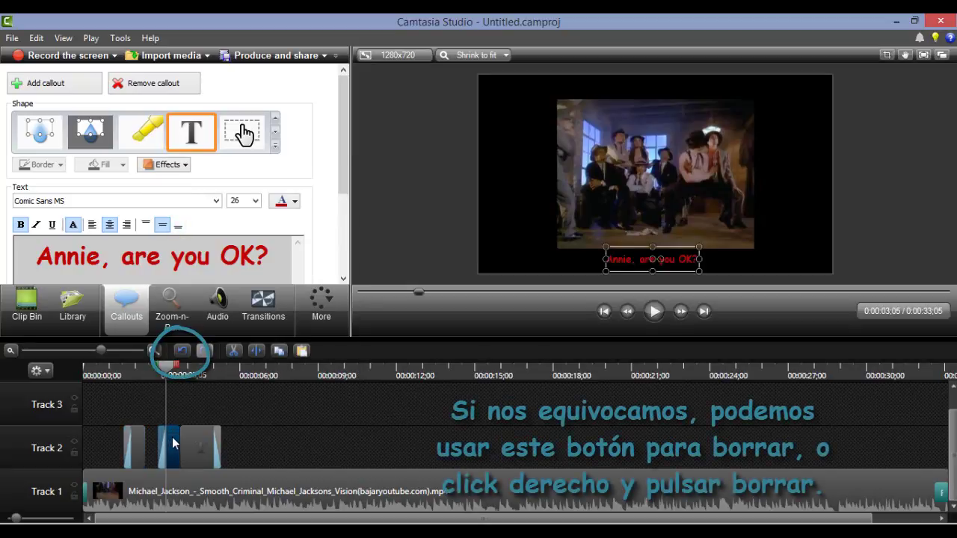
{"action": "left_click", "coordinate": [137, 378]}
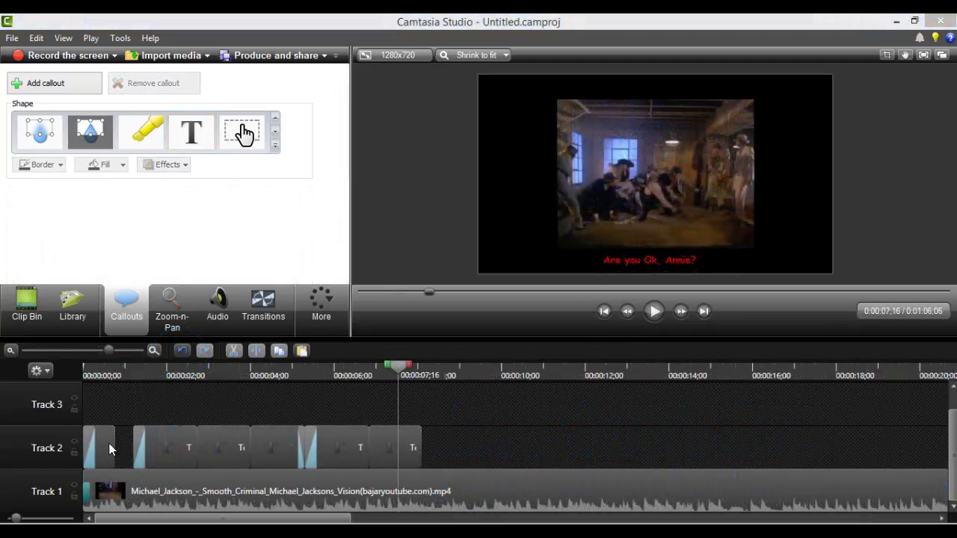
Copy the first three captions on Track 2 together and paste them at the playhead position, 0:00:07;16
{"action": "left_click", "coordinate": [109, 448]}
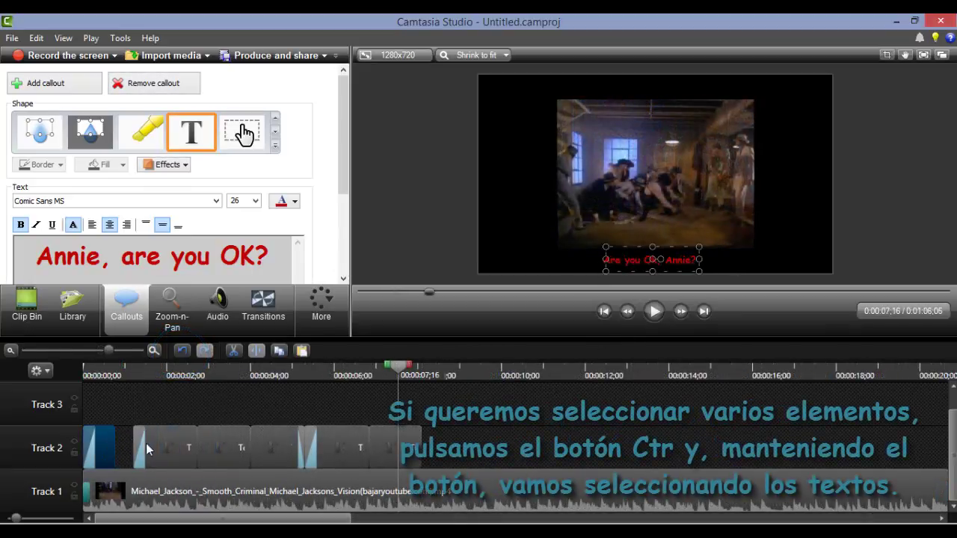
{"action": "left_click", "coordinate": [167, 443], "text": "ctrl"}
{"action": "left_click", "coordinate": [215, 446], "text": "ctrl"}
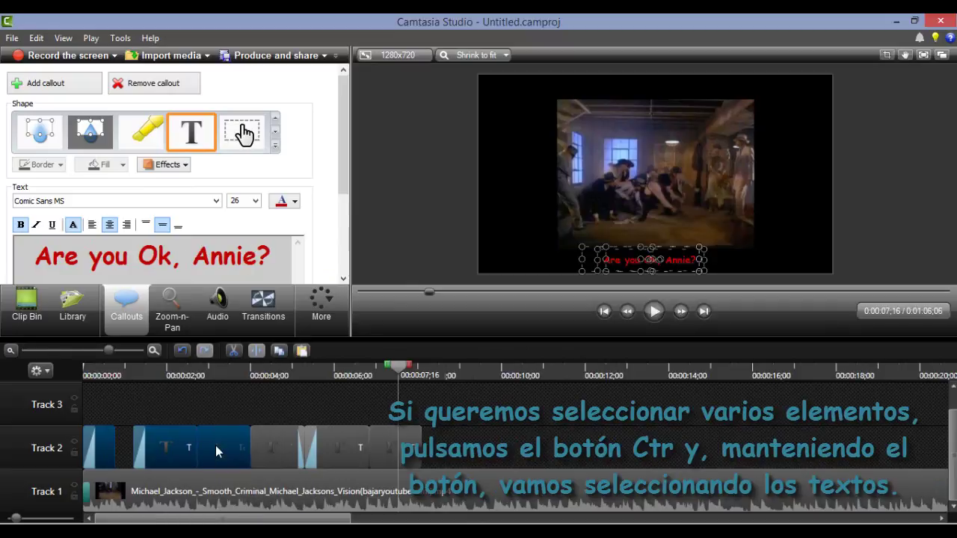
{"action": "right_click", "coordinate": [216, 445]}
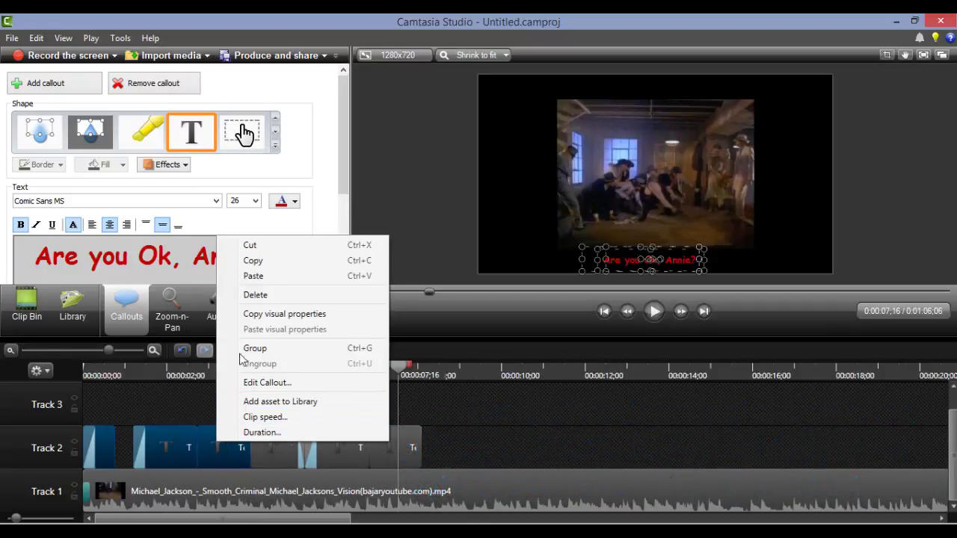
{"action": "left_click", "coordinate": [253, 260]}
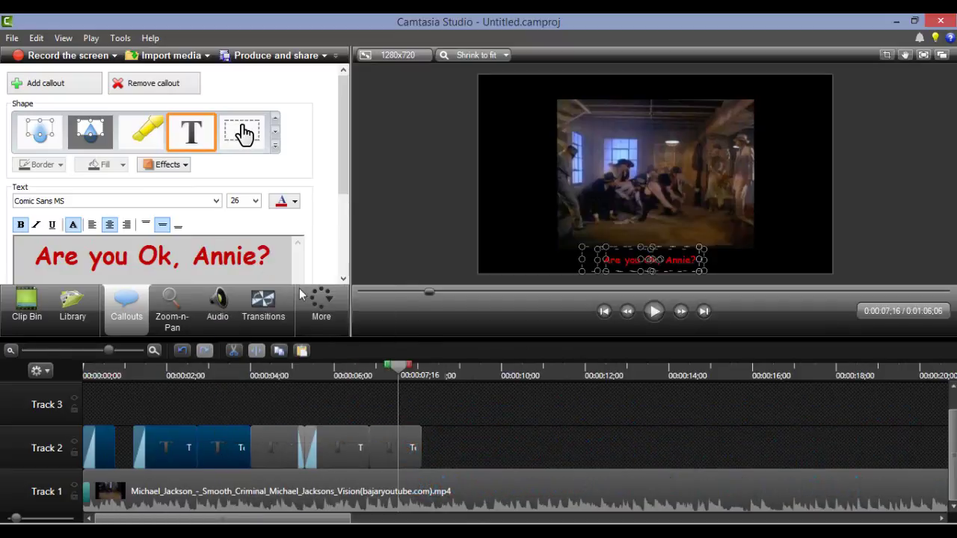
{"action": "left_click", "coordinate": [444, 436]}
{"action": "right_click", "coordinate": [445, 437]}
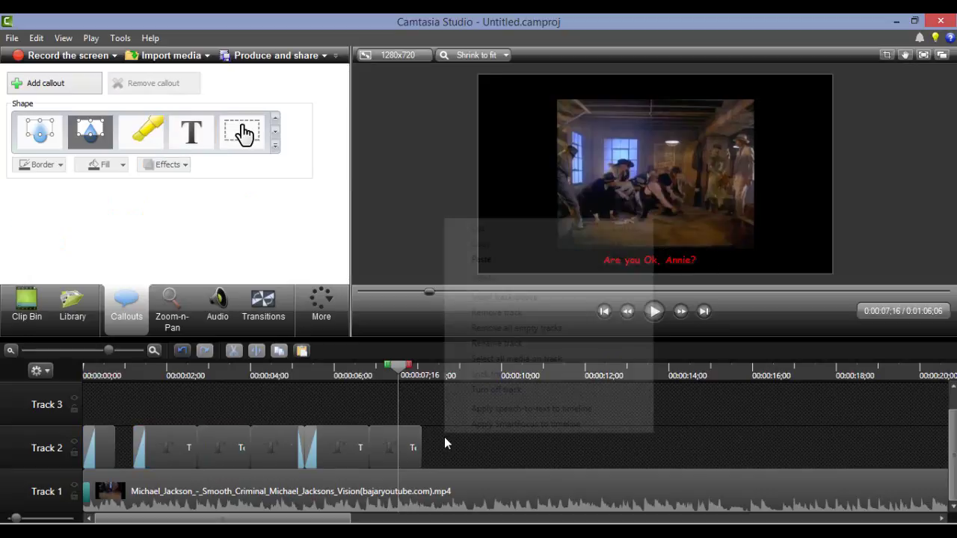
{"action": "left_click", "coordinate": [478, 259]}
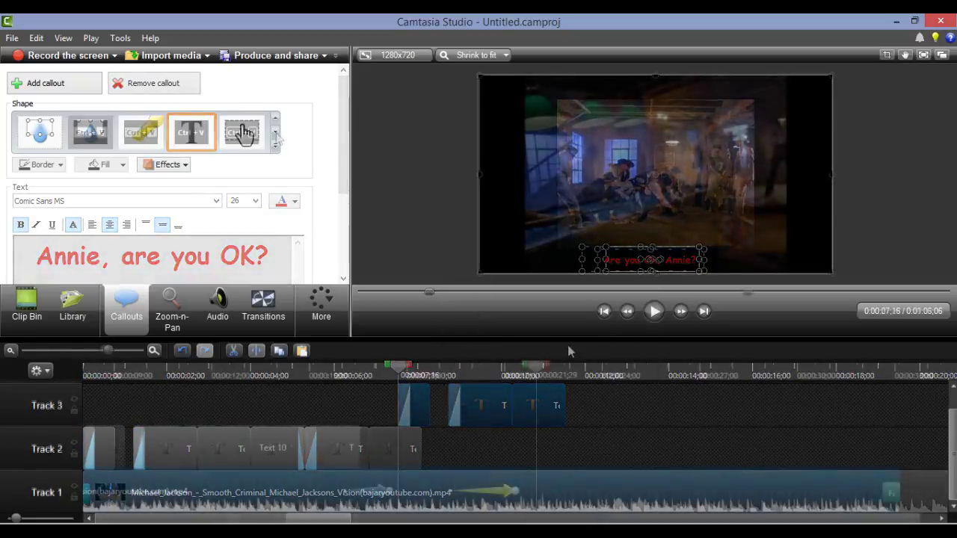
Add a red sketched-ellipse callout, shrink it over the area behind the pool table, and play it back
{"action": "left_click", "coordinate": [275, 120]}
{"action": "left_click", "coordinate": [275, 120]}
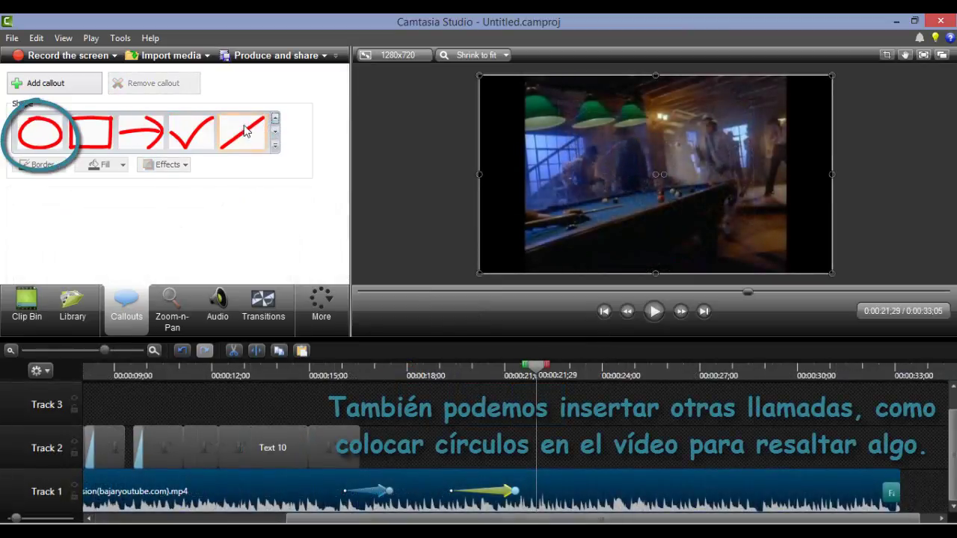
{"action": "left_click", "coordinate": [43, 135]}
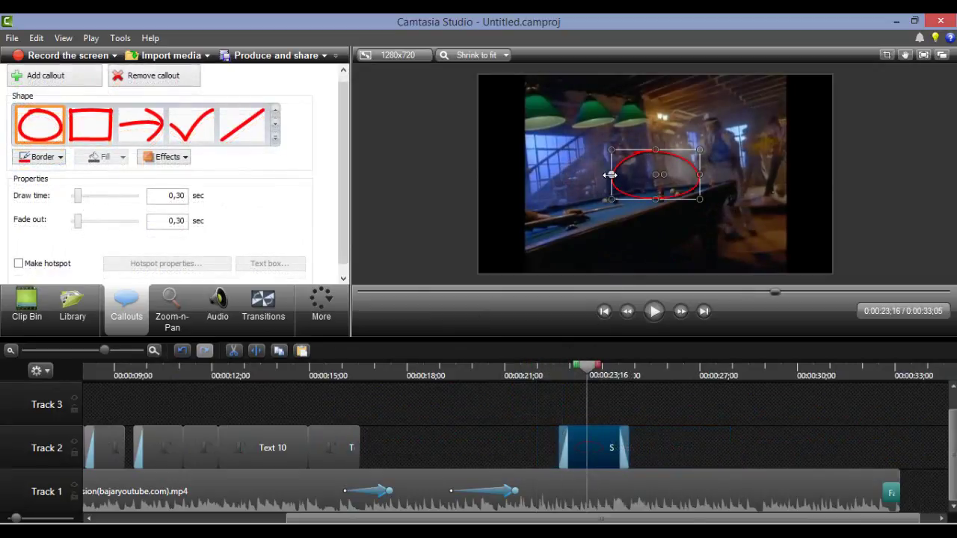
{"action": "left_click_drag", "start_coordinate": [611, 174], "coordinate": [672, 189]}
{"action": "left_click_drag", "start_coordinate": [672, 151], "coordinate": [672, 147]}
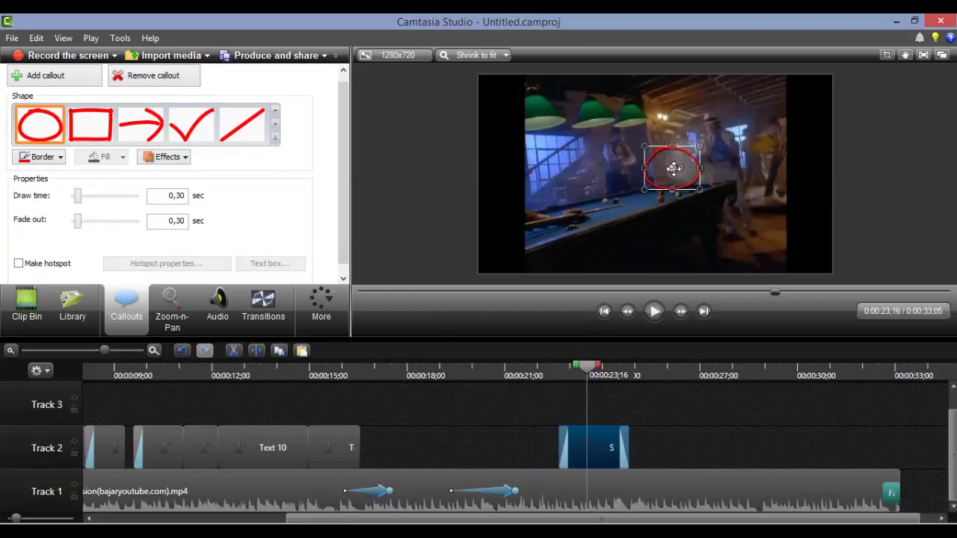
{"action": "left_click", "coordinate": [654, 311]}
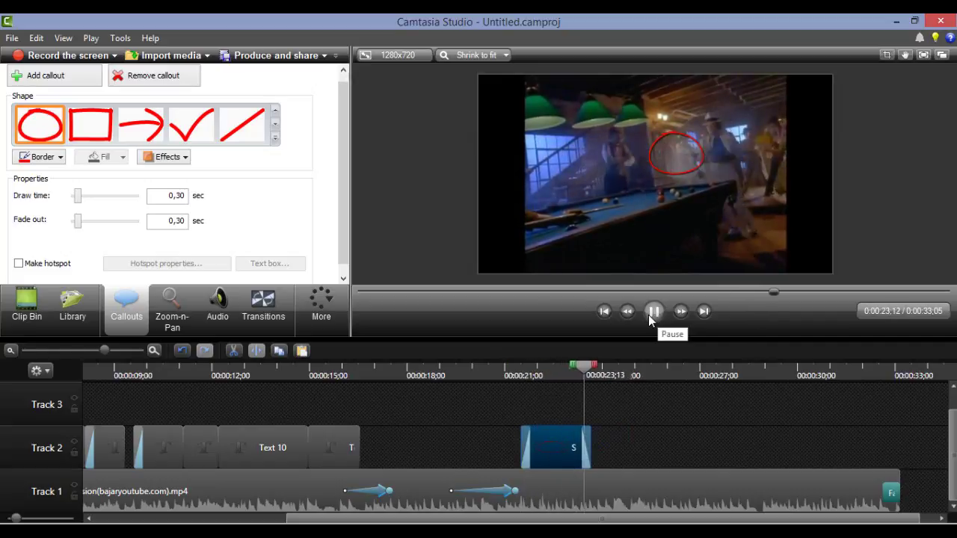
{"action": "left_click", "coordinate": [523, 254]}
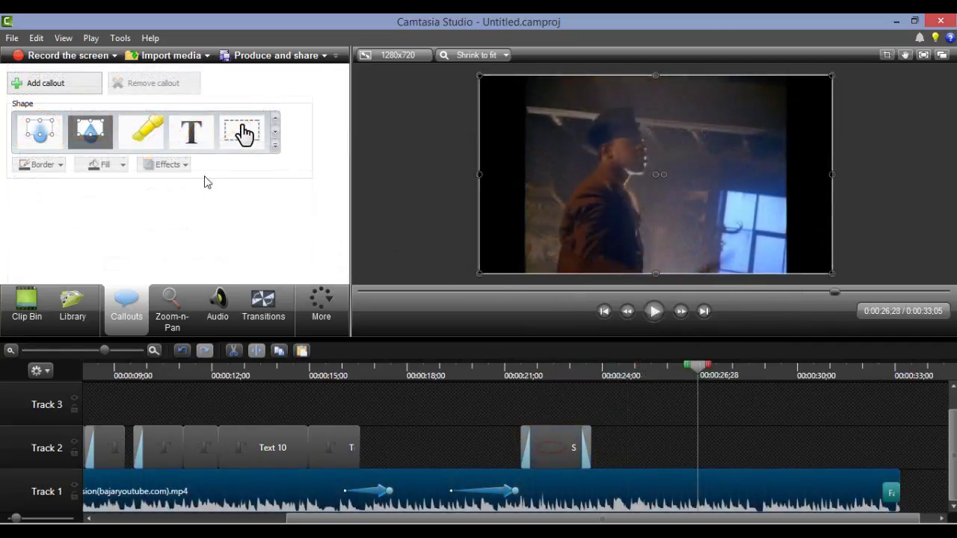
Add a spotlight callout near 0:00:27, enlarge it around the man and his stick, extend it towards the video's end, and play it
{"action": "left_click", "coordinate": [91, 133]}
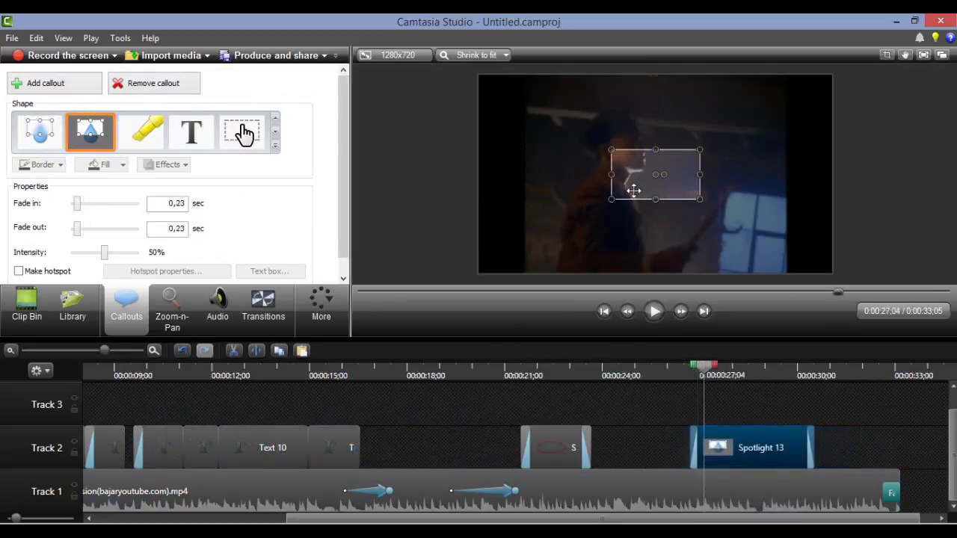
{"action": "left_click_drag", "start_coordinate": [610, 198], "coordinate": [565, 226]}
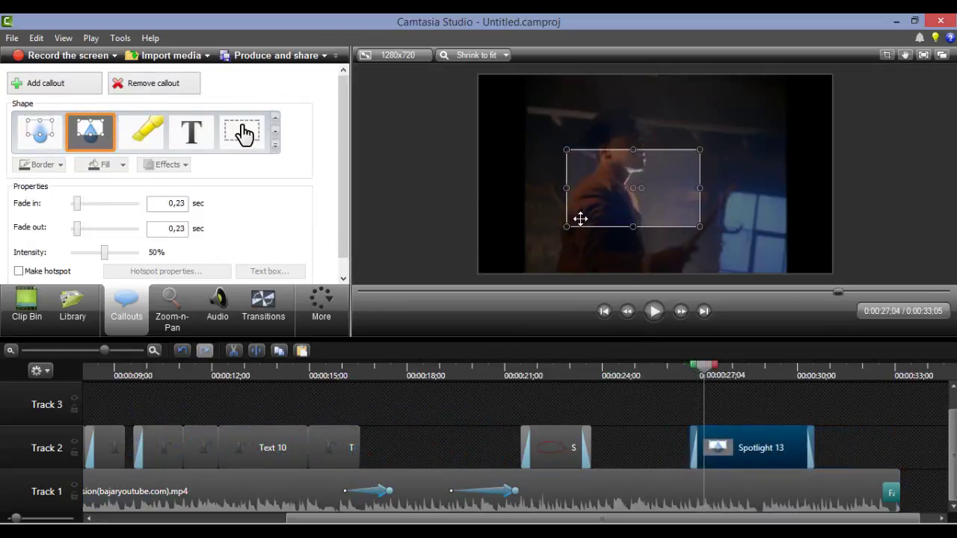
{"action": "left_click_drag", "start_coordinate": [634, 150], "coordinate": [632, 97]}
{"action": "left_click_drag", "start_coordinate": [633, 226], "coordinate": [633, 266]}
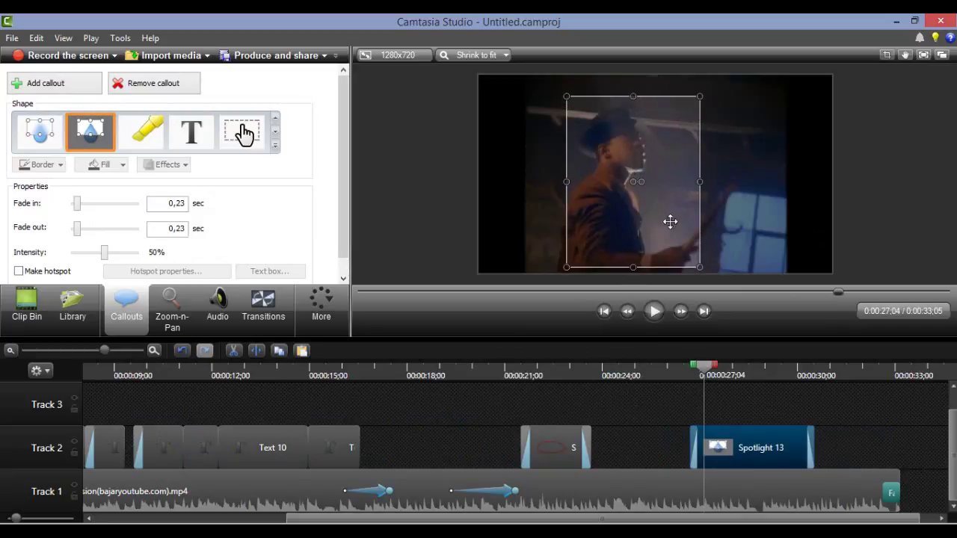
{"action": "left_click_drag", "start_coordinate": [701, 182], "coordinate": [743, 185]}
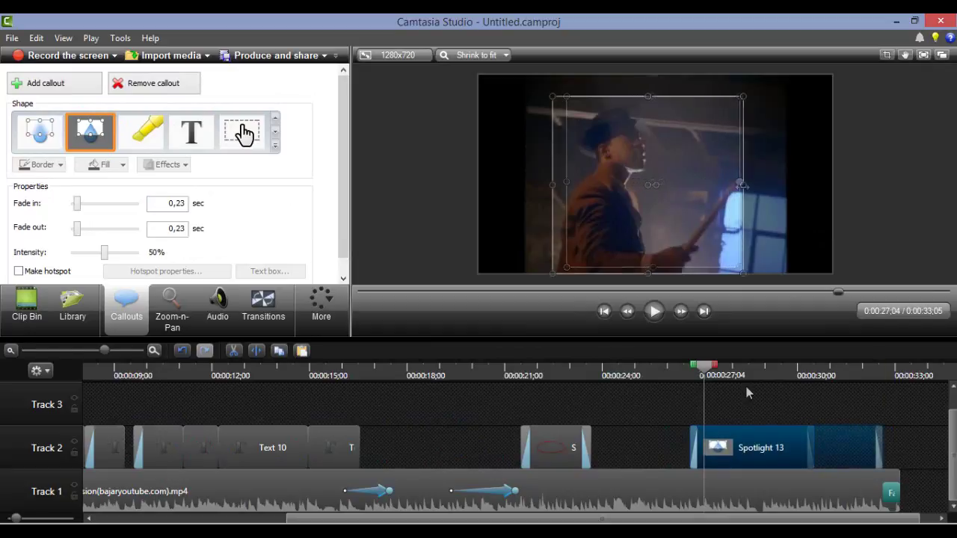
{"action": "left_click", "coordinate": [654, 311]}
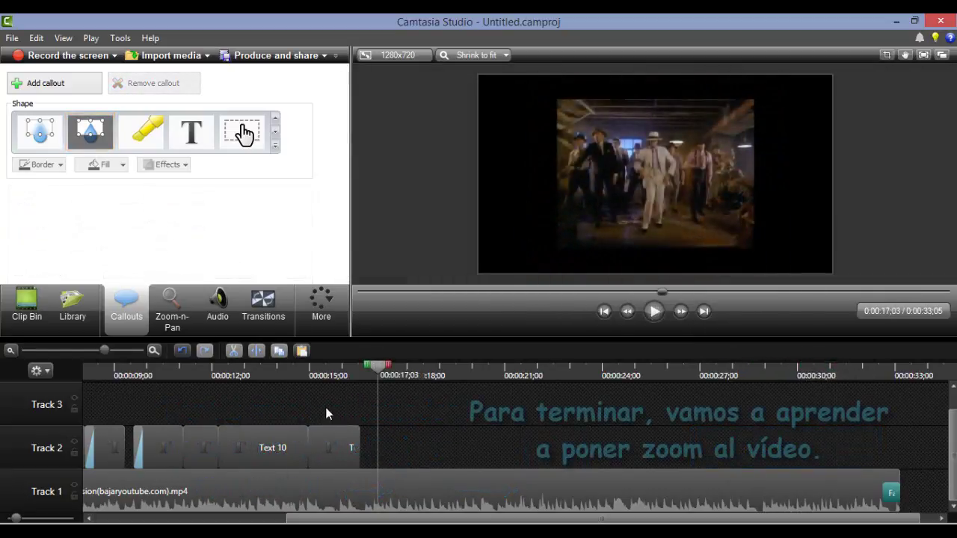
Add a zoom at 0:00:17;03 with the zoom rectangle tightened and centred on the group of dancers
{"action": "left_click", "coordinate": [182, 308]}
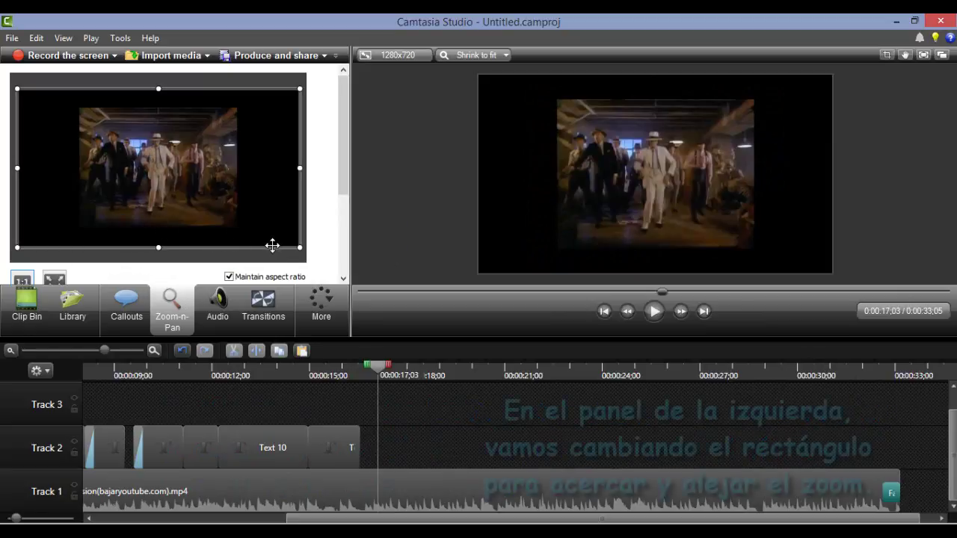
{"action": "left_click_drag", "start_coordinate": [298, 246], "coordinate": [241, 214]}
{"action": "left_click_drag", "start_coordinate": [130, 161], "coordinate": [175, 184]}
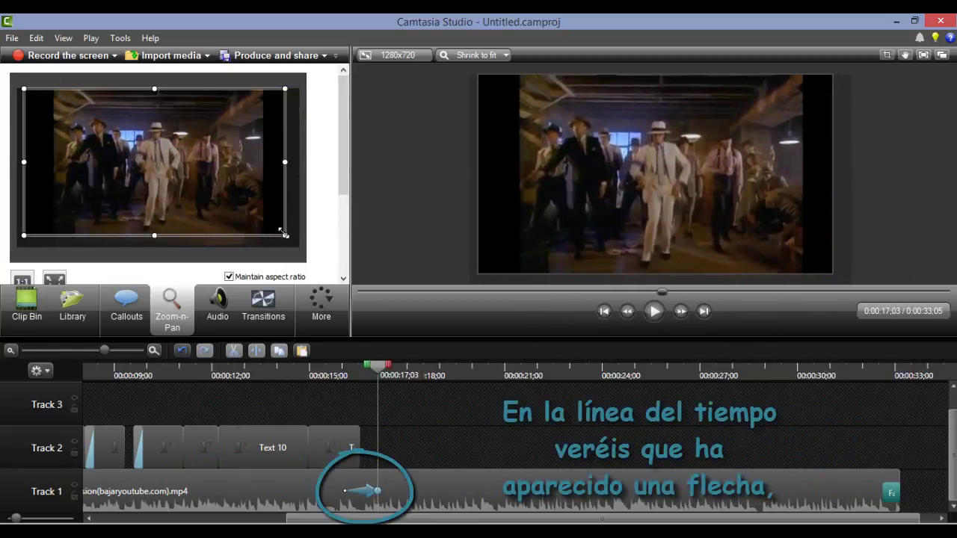
{"action": "left_click_drag", "start_coordinate": [284, 234], "coordinate": [197, 191]}
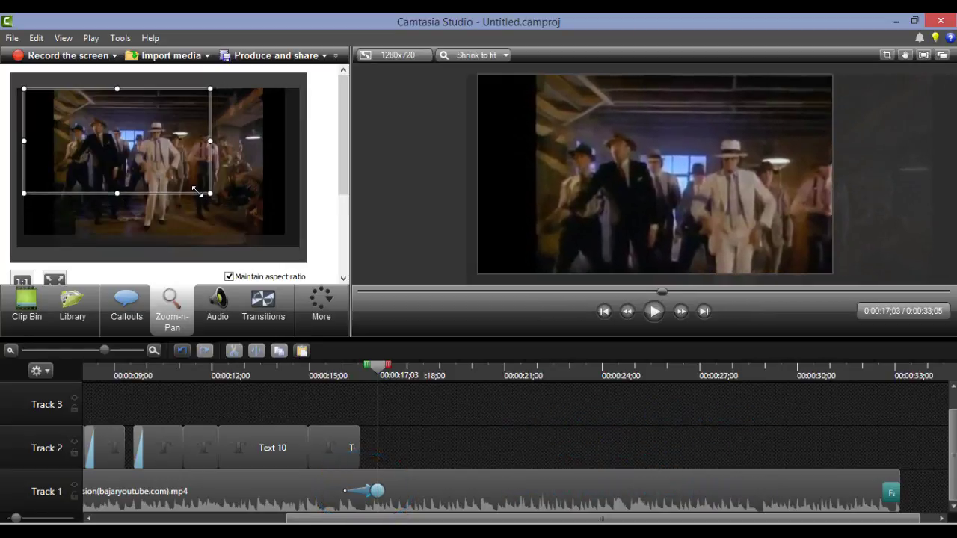
{"action": "left_click_drag", "start_coordinate": [142, 160], "coordinate": [171, 174]}
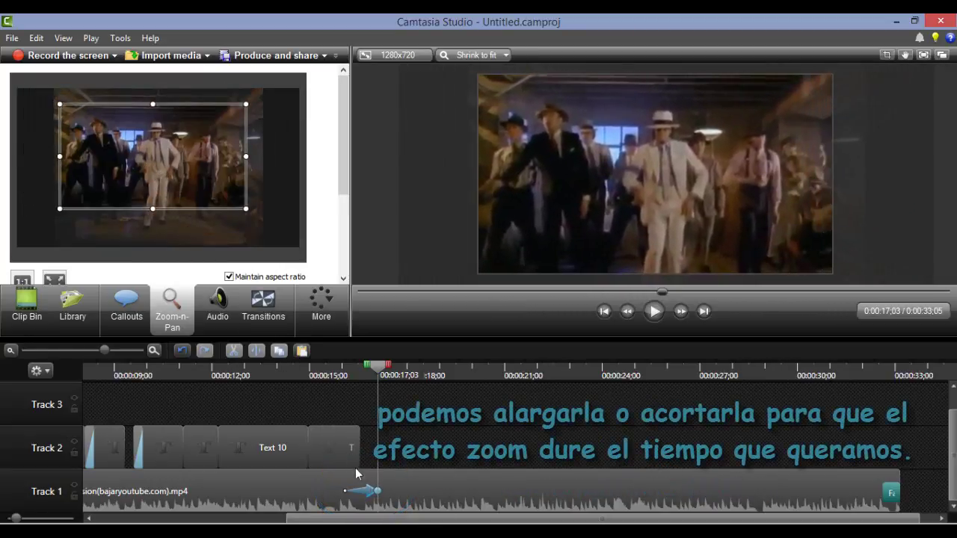
Lengthen the zoom animation on Track 1 slightly past 0:00:17;03 and play back the effect
{"action": "left_click", "coordinate": [378, 491]}
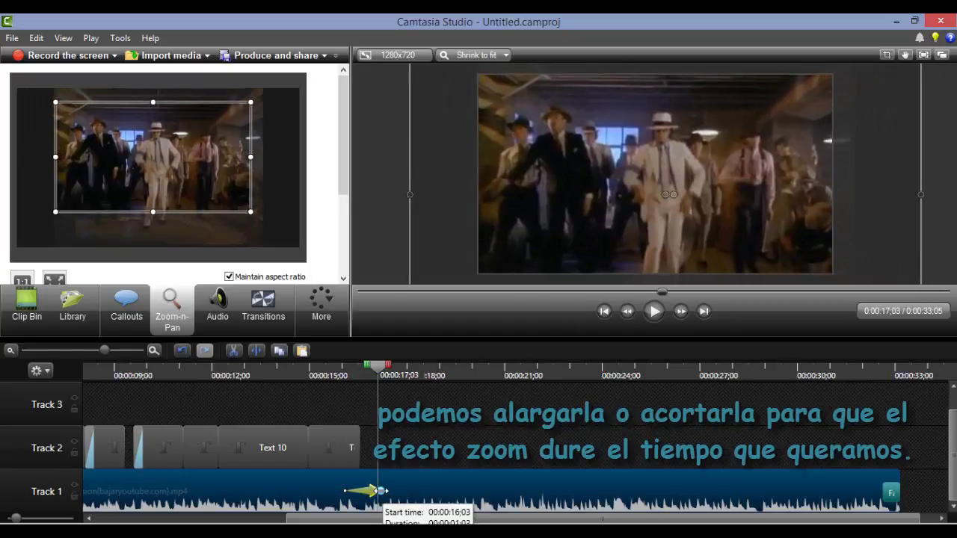
{"action": "left_click_drag", "start_coordinate": [382, 490], "coordinate": [389, 491]}
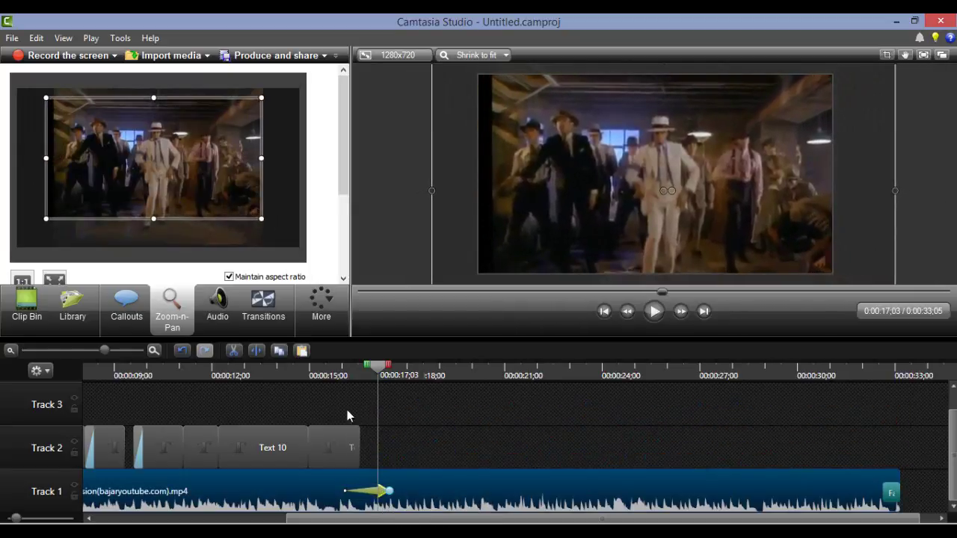
{"action": "left_click", "coordinate": [340, 371]}
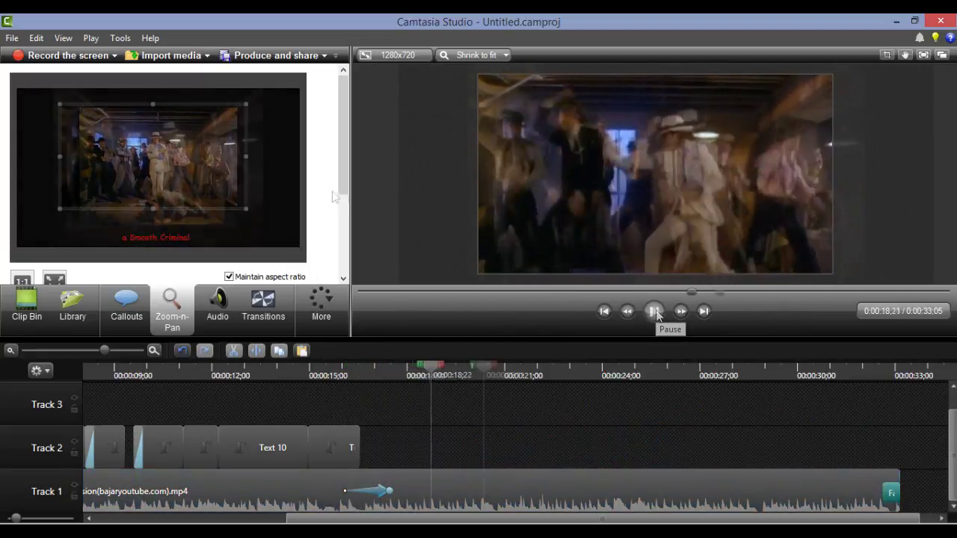
Zoom back out at 0:00:20;11 by scaling the video to fit the entire canvas
{"action": "scroll", "coordinate": [344, 202], "scroll_direction": "down", "scroll_amount": 2}
{"action": "scroll", "coordinate": [344, 201], "scroll_direction": "down", "scroll_amount": 1}
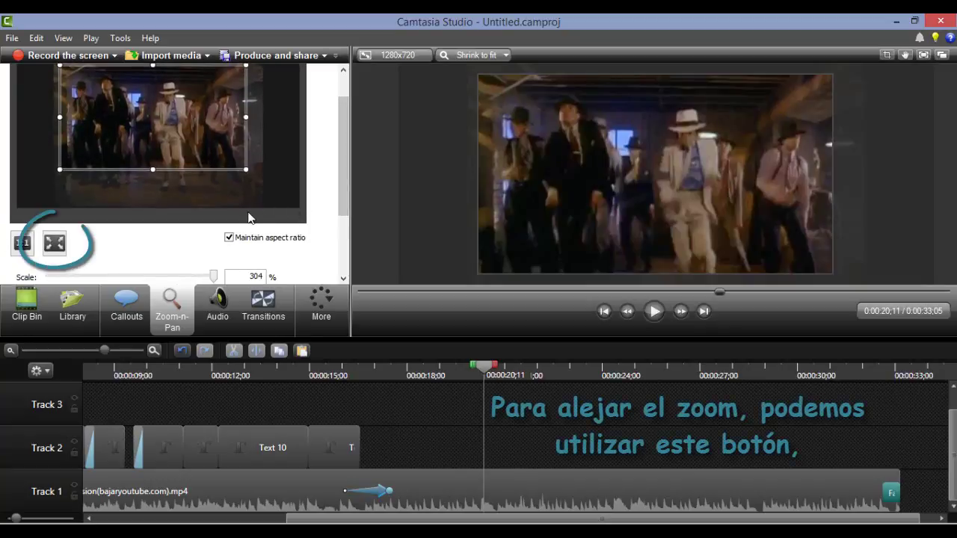
{"action": "left_click", "coordinate": [54, 243]}
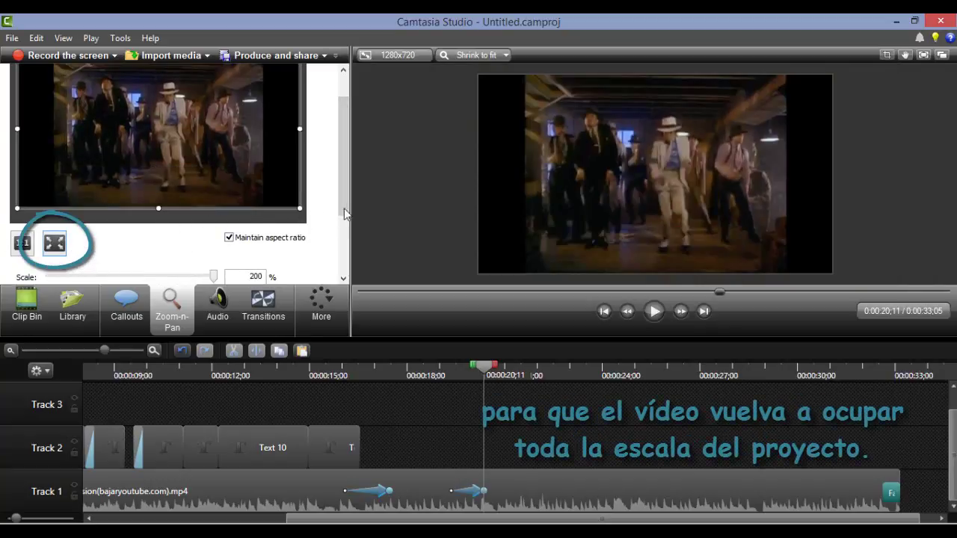
{"action": "scroll", "coordinate": [346, 214], "scroll_direction": "down", "scroll_amount": 3}
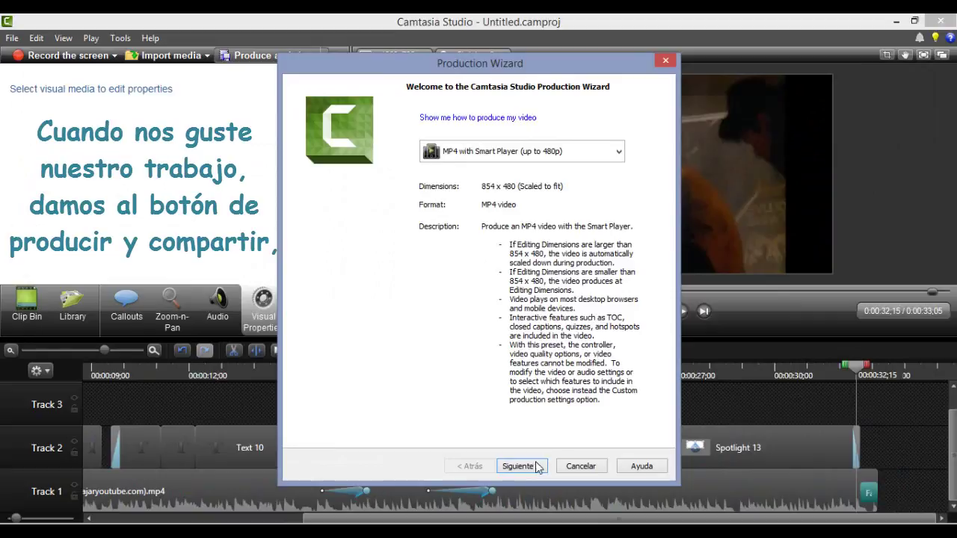
Accept the MP4 with Smart Player (up to 480p) production preset and proceed to the output name and folder settings
{"action": "left_click", "coordinate": [520, 465]}
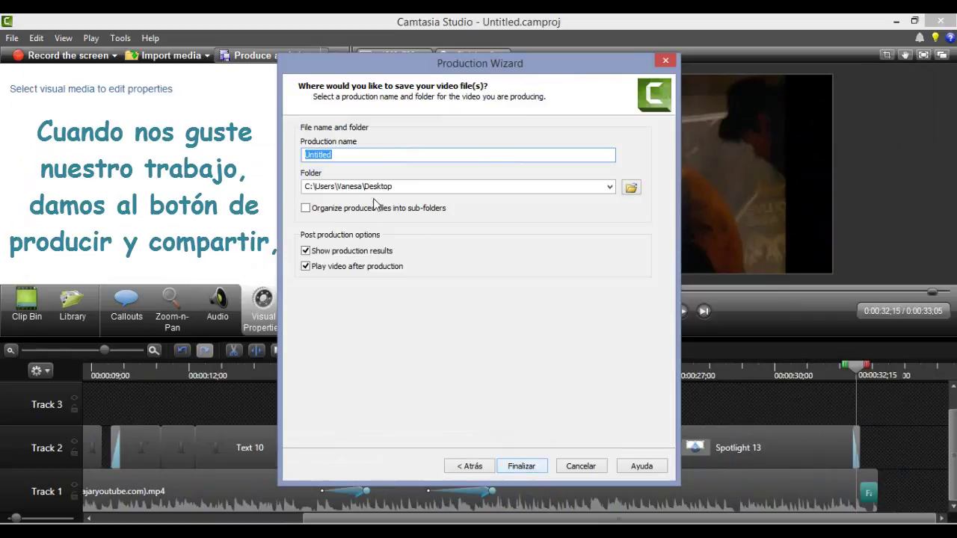